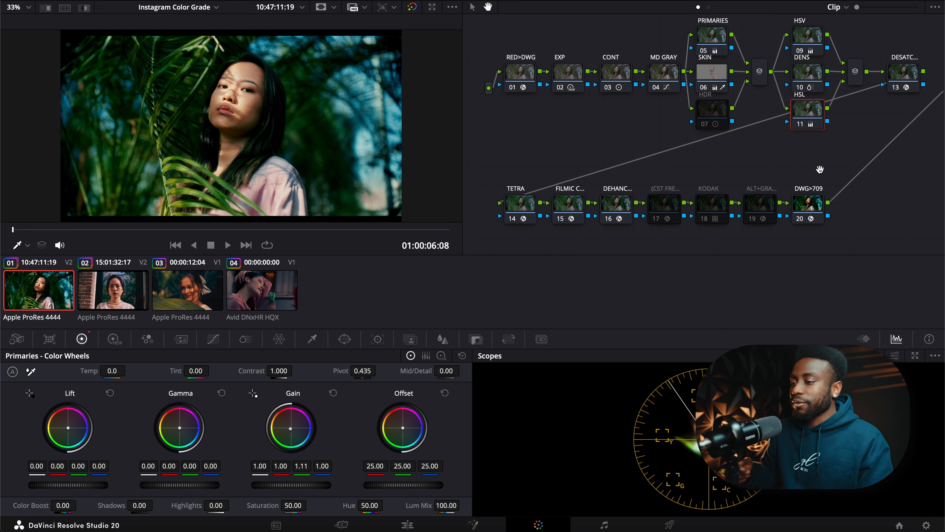
Step: Add a new color grading version to the first clip and step through its versions
key(super+y)
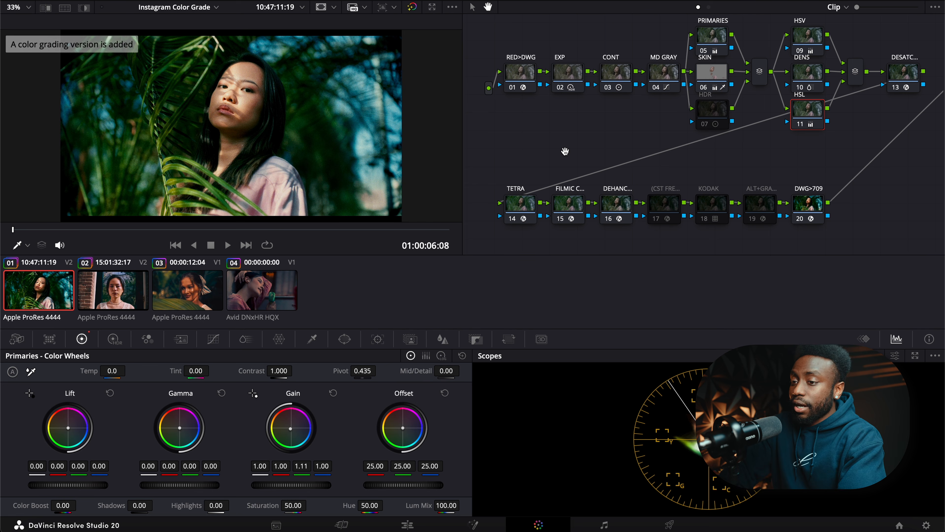
key(super+n)
key(super+n)
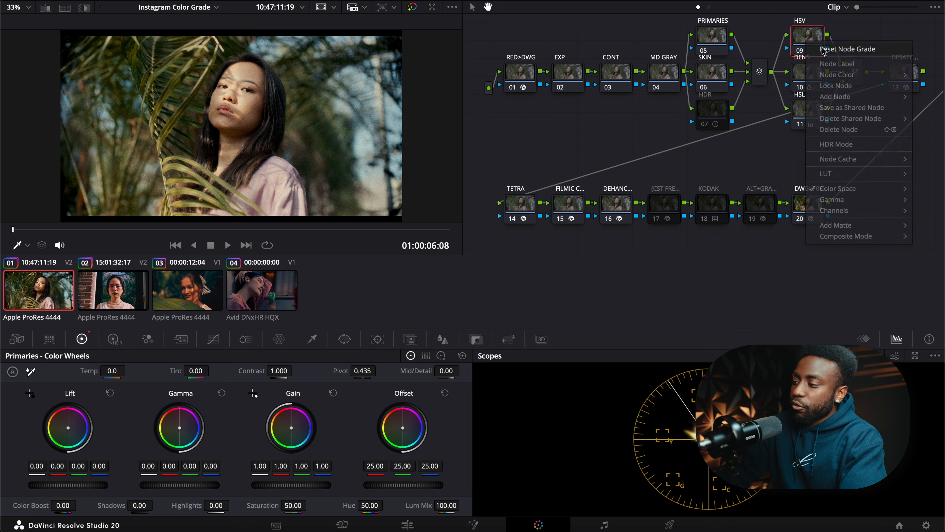
Step: Reset the node grades of the DENS, HSL and DESATC nodes
click(807, 75)
right_click(814, 80)
click(827, 86)
right_click(805, 118)
click(842, 125)
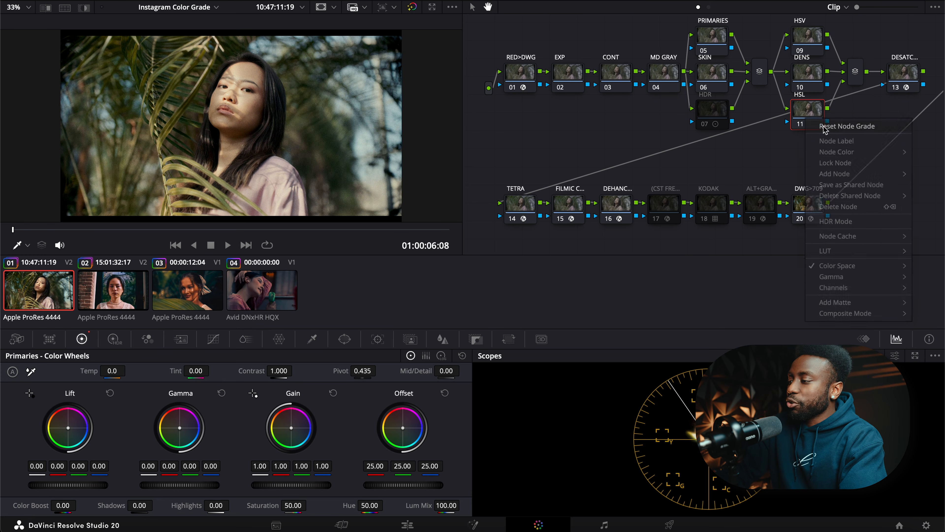
click(908, 67)
right_click(908, 68)
click(899, 71)
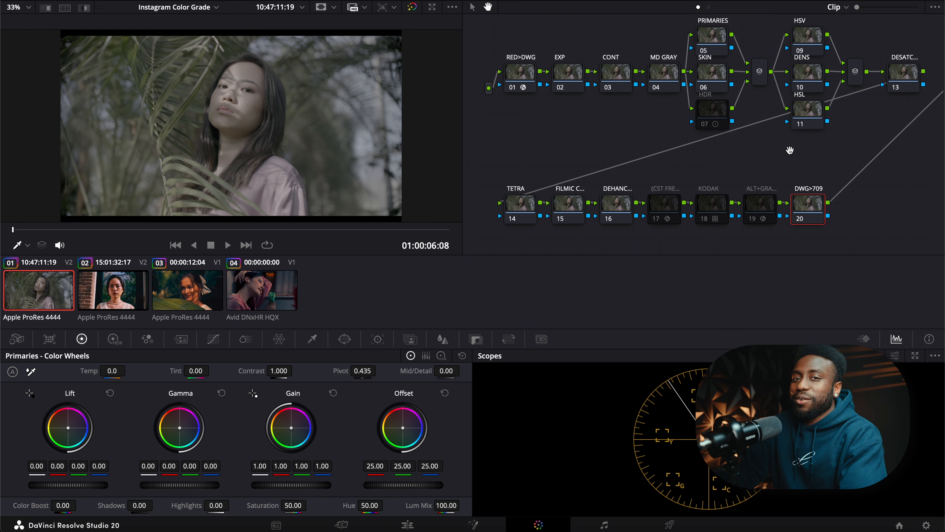
Step: Review the Color Space Transform settings on the RED>DWG node
drag(789, 150, 779, 150)
click(517, 77)
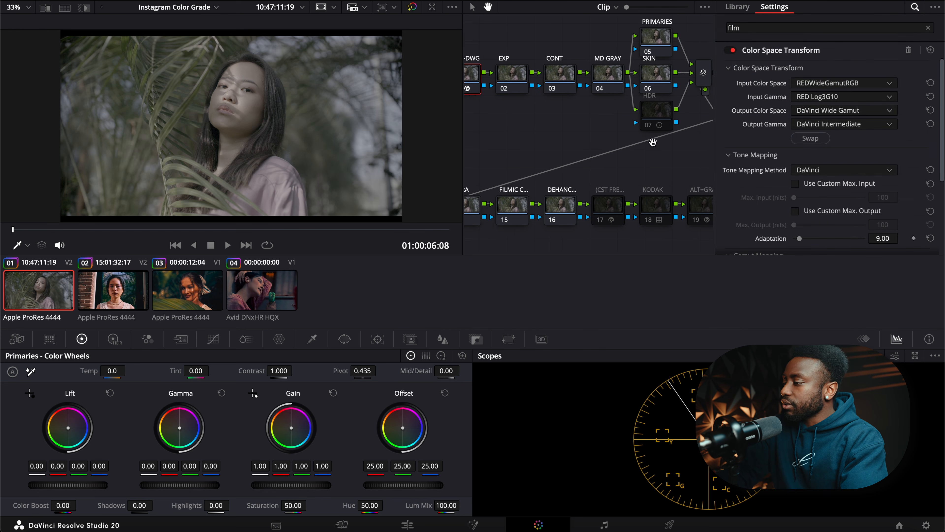
drag(588, 123, 606, 123)
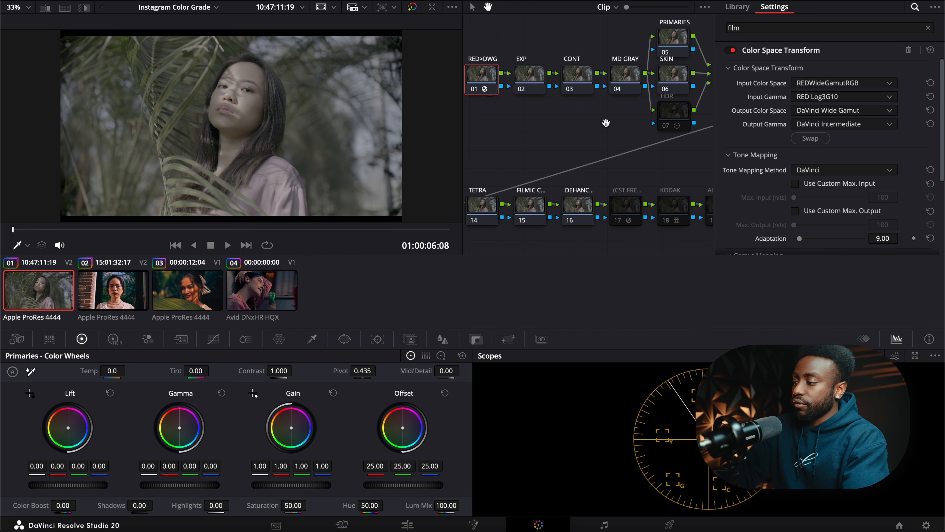
Step: Configure the Color Space Transform on the DWG>709 node from DaVinci Wide Gamut and DaVinci Intermediate to Rec.709, and browse its output gamma options
drag(606, 124, 469, 83)
click(631, 173)
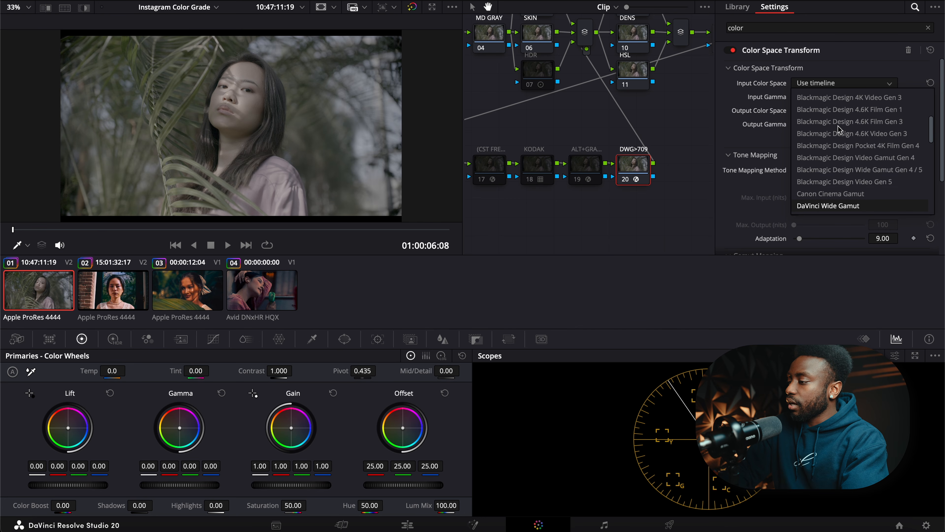
scroll(839, 129, down, 3)
click(836, 145)
click(830, 98)
scroll(844, 159, down, 5)
click(842, 219)
click(827, 125)
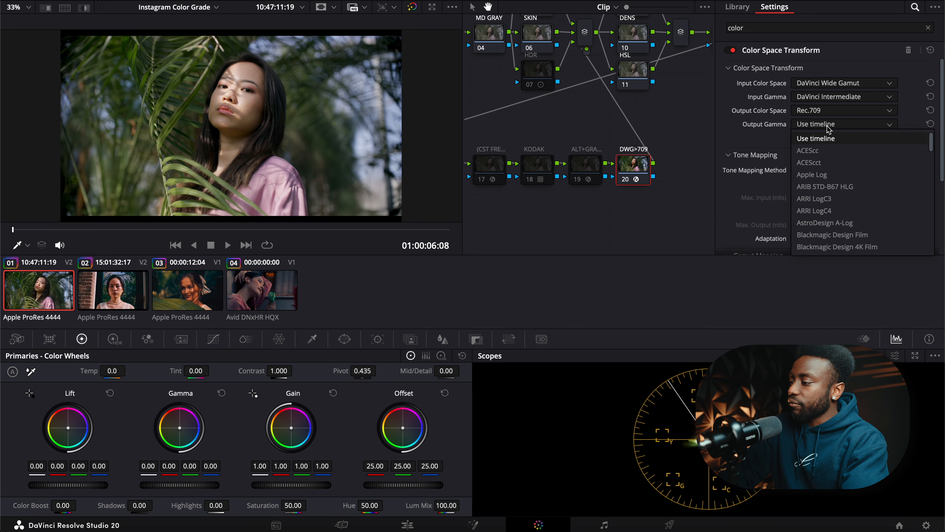
scroll(835, 198, down, 5)
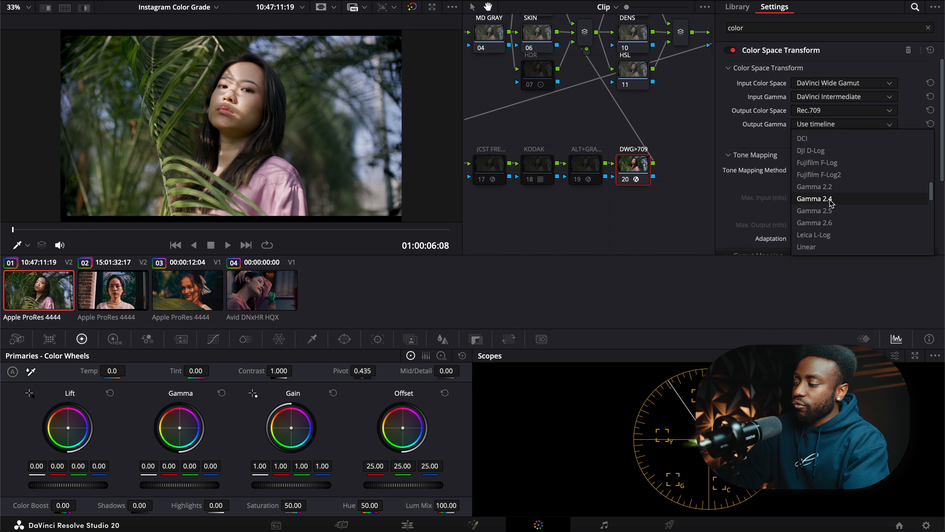
scroll(831, 203, down, 4)
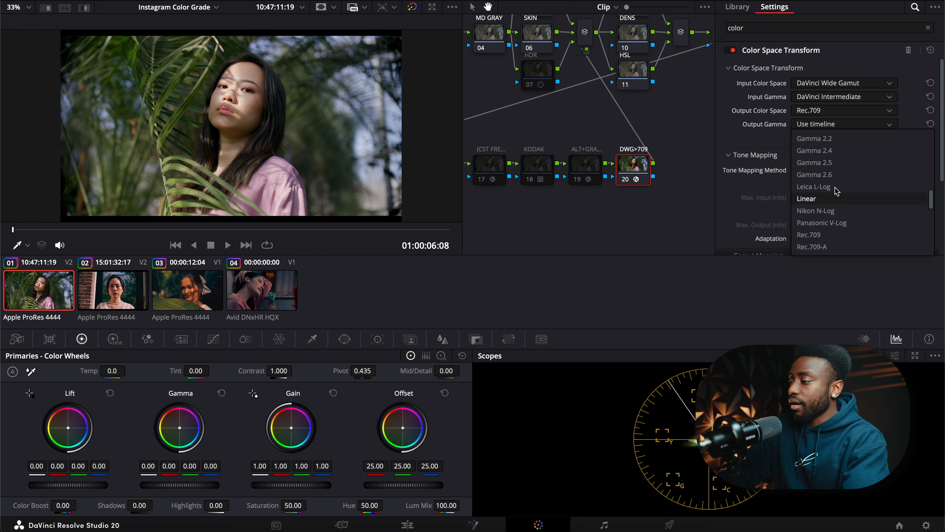
scroll(833, 204, down, 5)
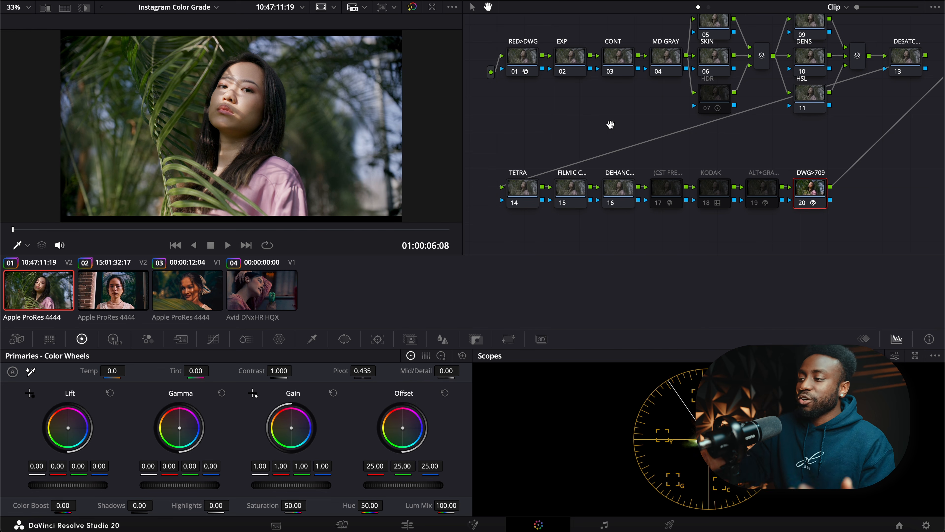
Step: Set the contrast pivot of the CONT node to 0.336
drag(578, 60, 566, 78)
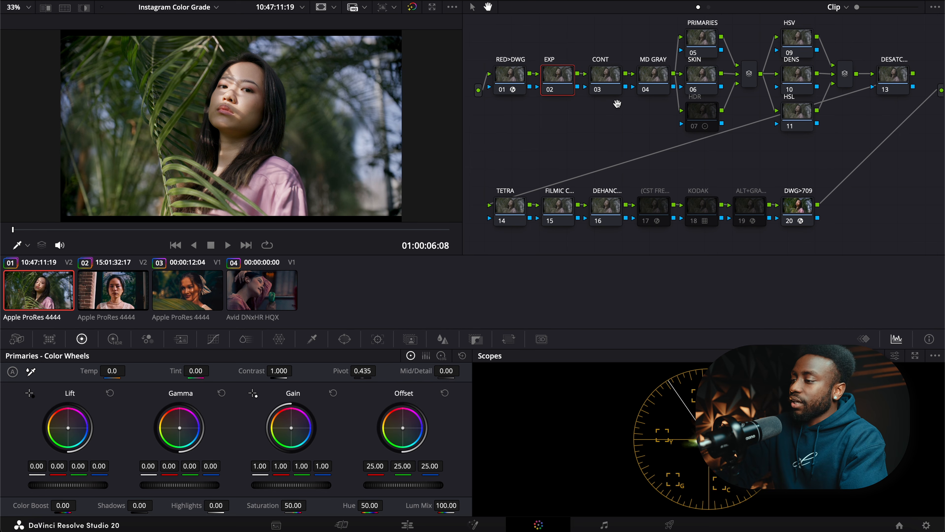
click(612, 76)
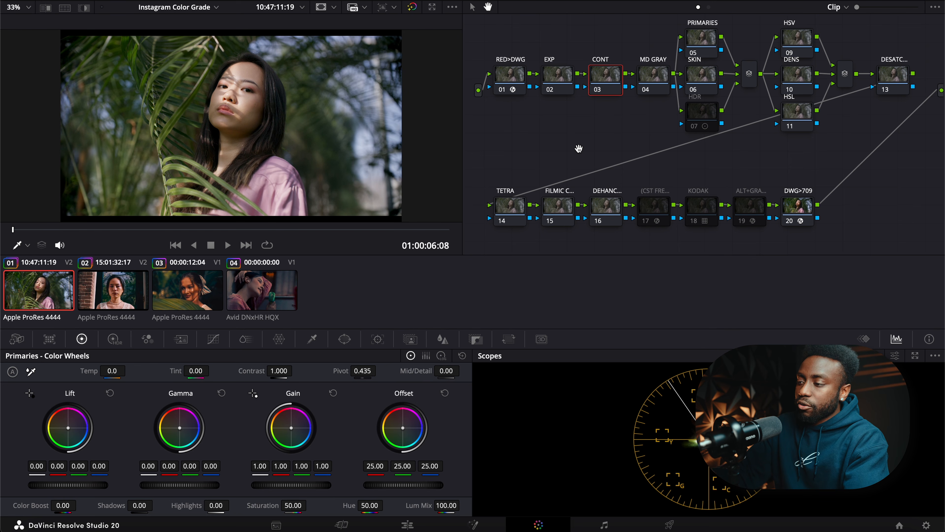
click(361, 369)
text(0.336)
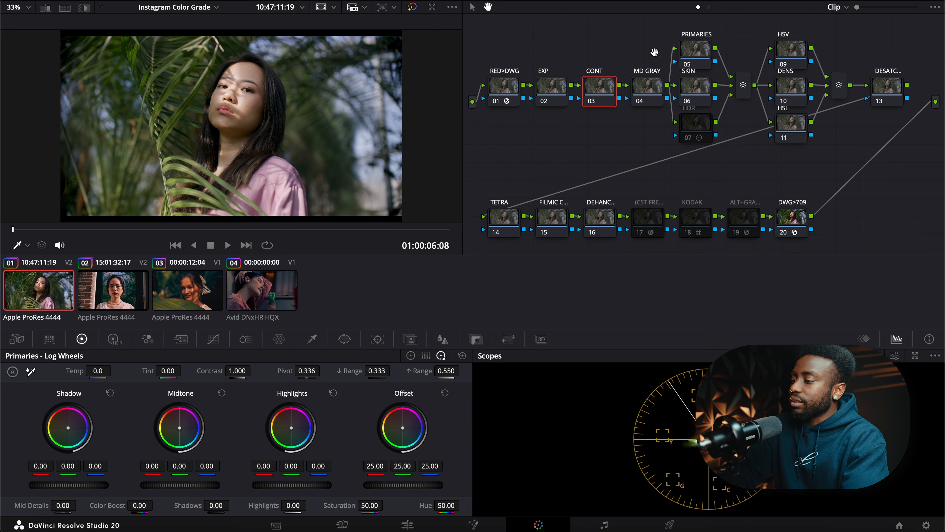
Step: Apply a DCTL effect to the CONT node and load PixelTools_ExposureChart_v1.0.0 in it
click(648, 97)
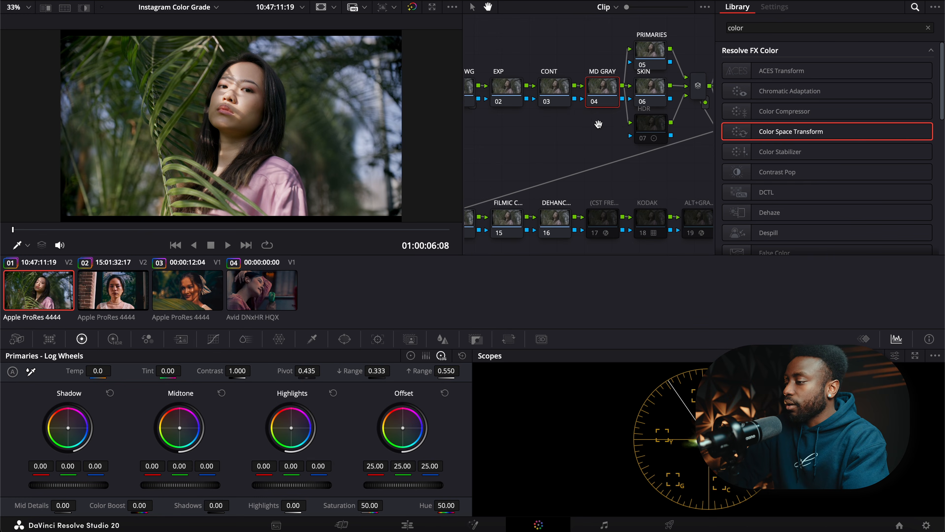
drag(775, 192, 555, 89)
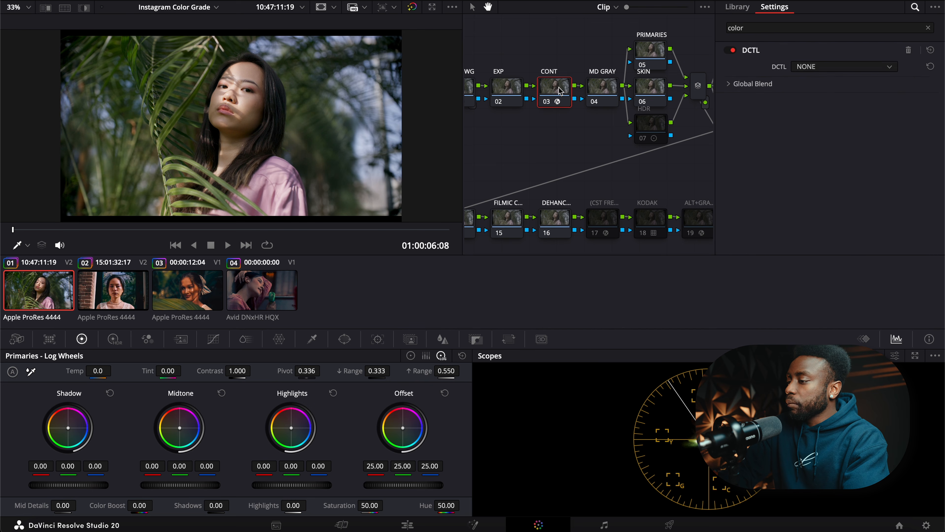
click(843, 66)
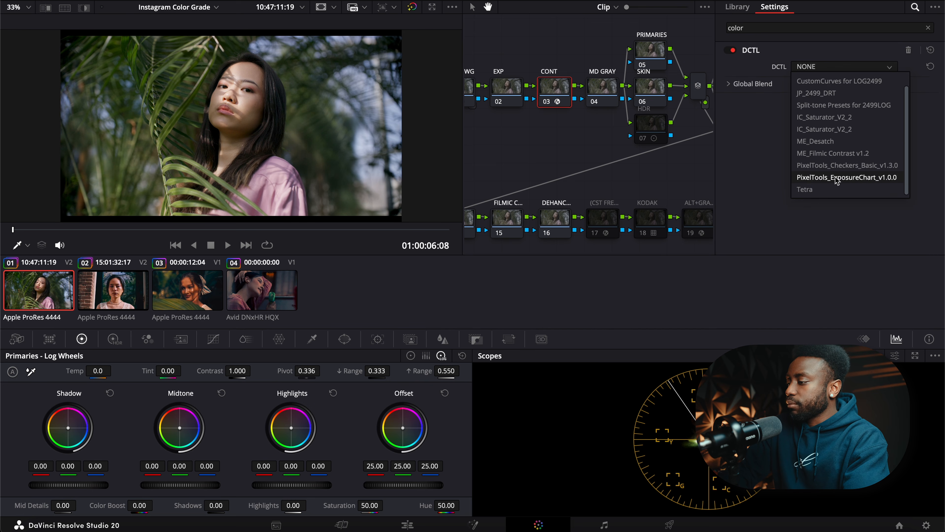
click(838, 188)
Step: Sample middle gray from the chart image as a control point on the MD GRAY node's custom curve
click(602, 89)
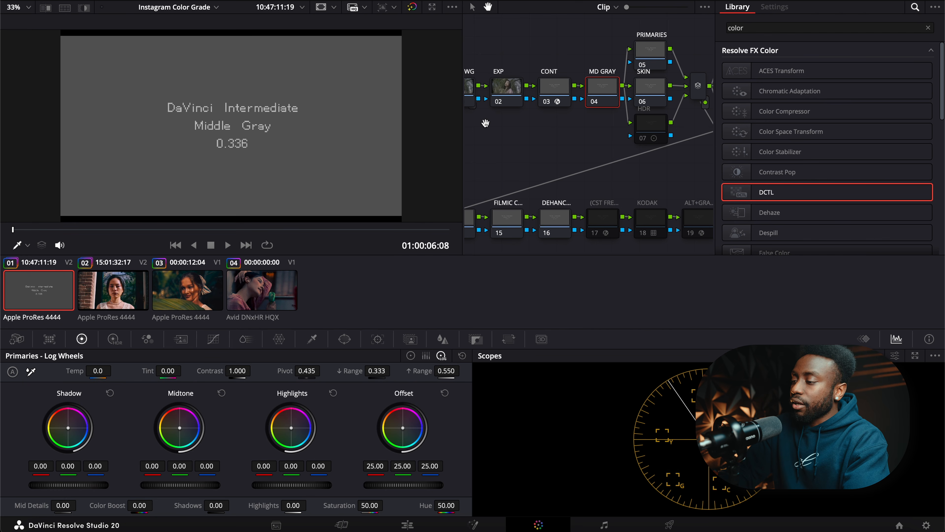
click(27, 245)
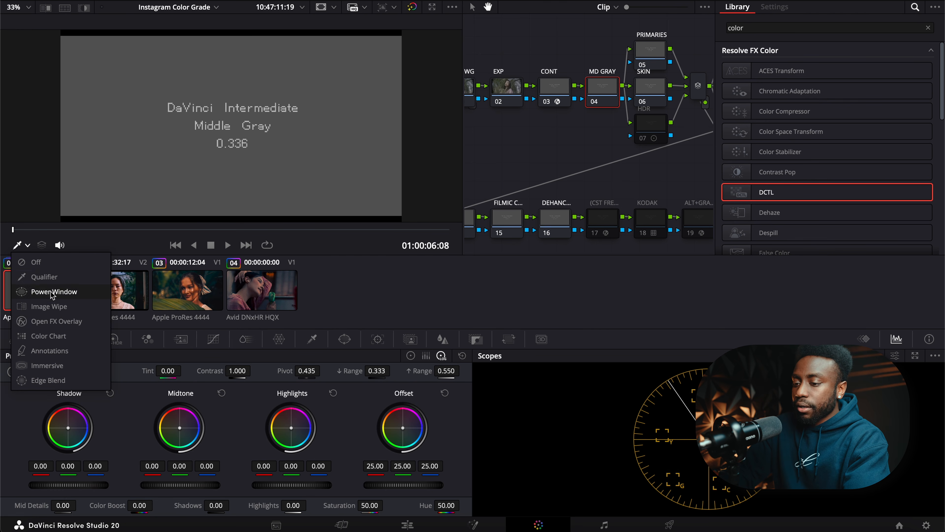
click(55, 278)
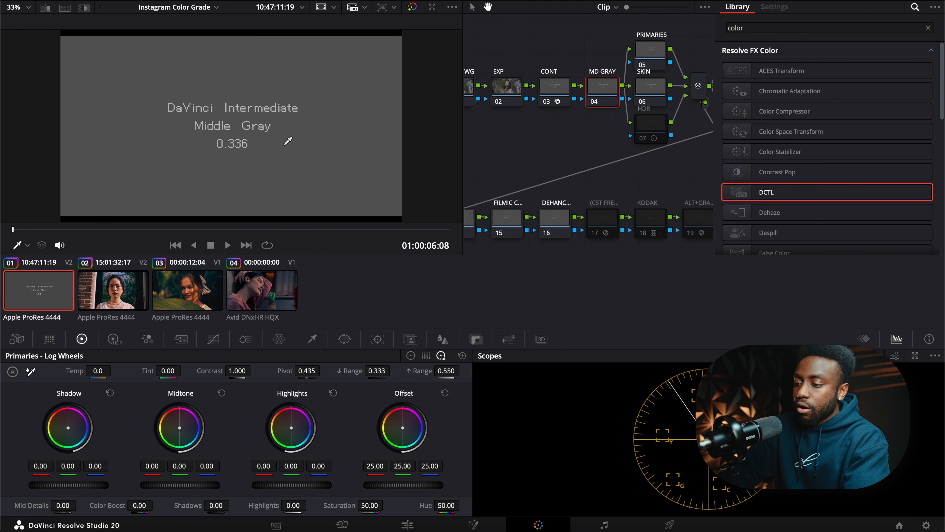
click(213, 339)
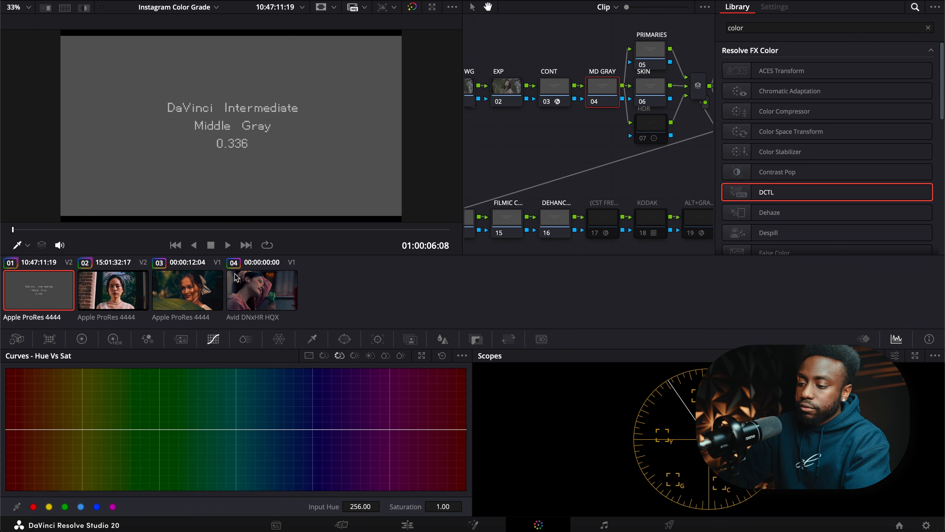
click(308, 356)
click(304, 135)
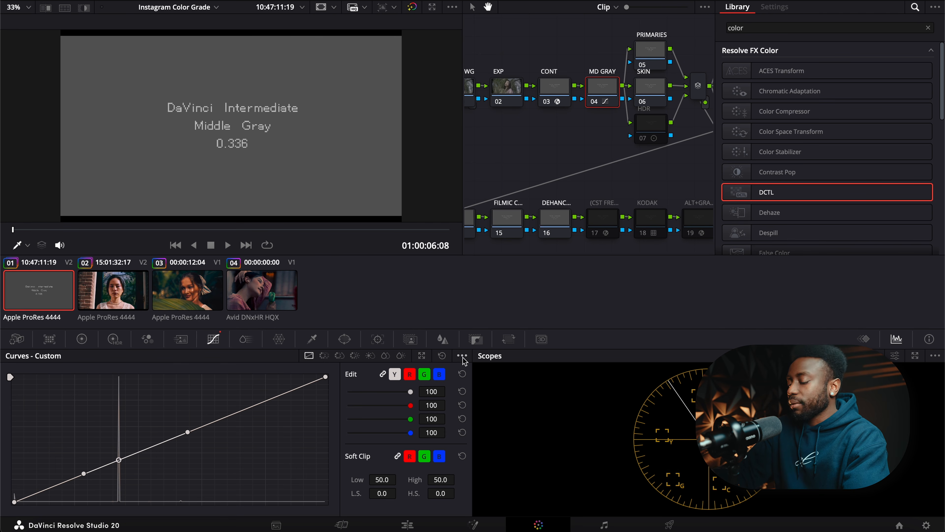
Step: Remove the exposure chart DCTL from the CONT node and return to its primaries controls
click(554, 89)
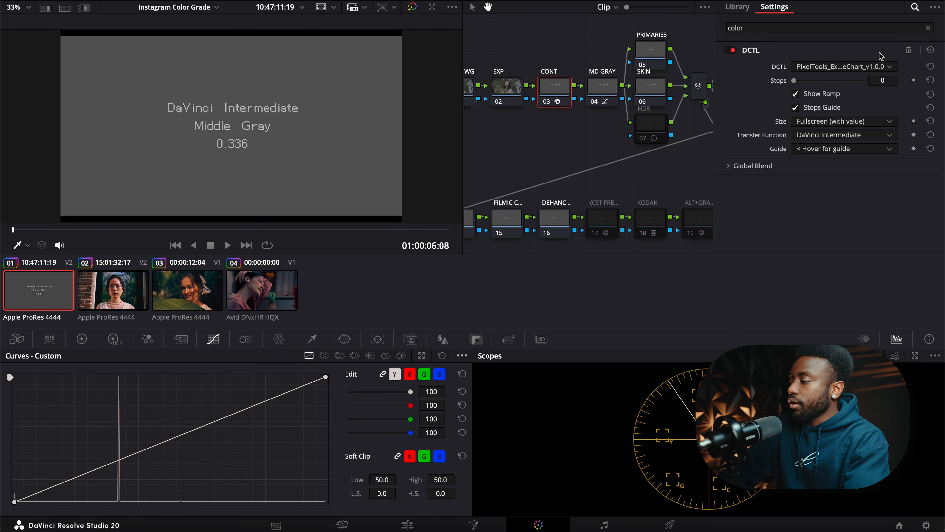
click(911, 51)
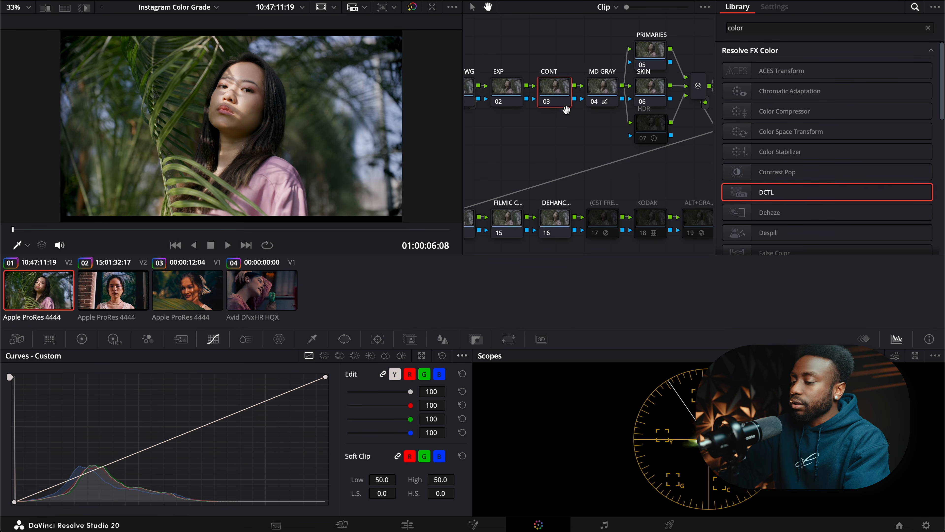
click(81, 338)
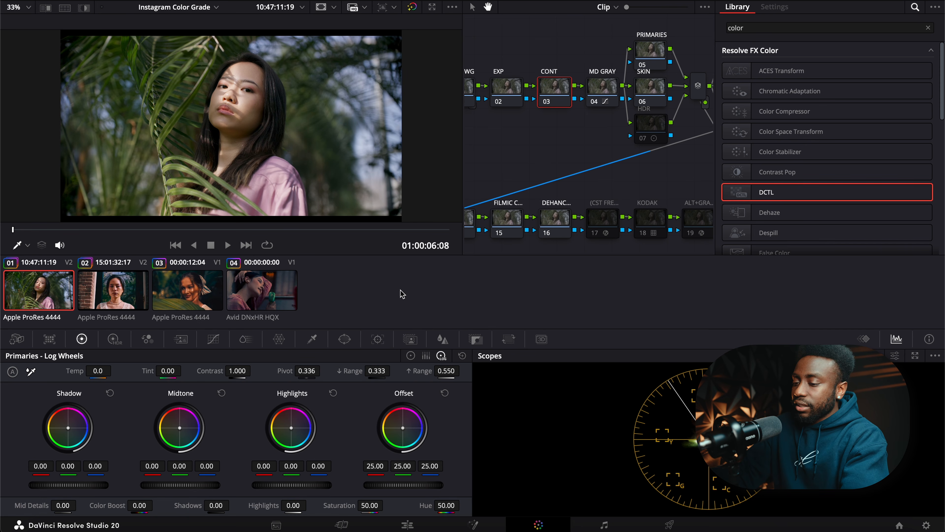
Step: Lift the highlights of the MD GRAY node's custom curve by pulling the white point's handle up level, keeping all channels linked
click(603, 87)
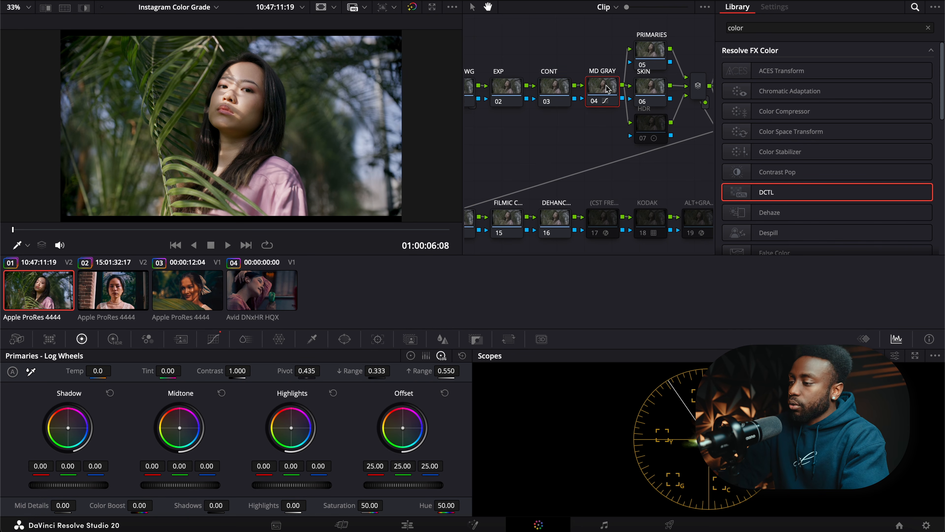
click(214, 339)
click(256, 404)
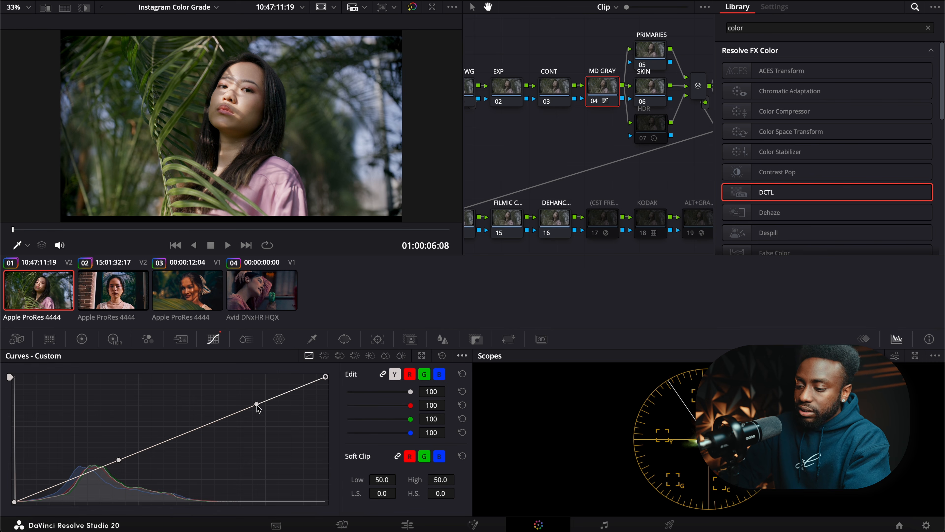
drag(257, 403, 239, 367)
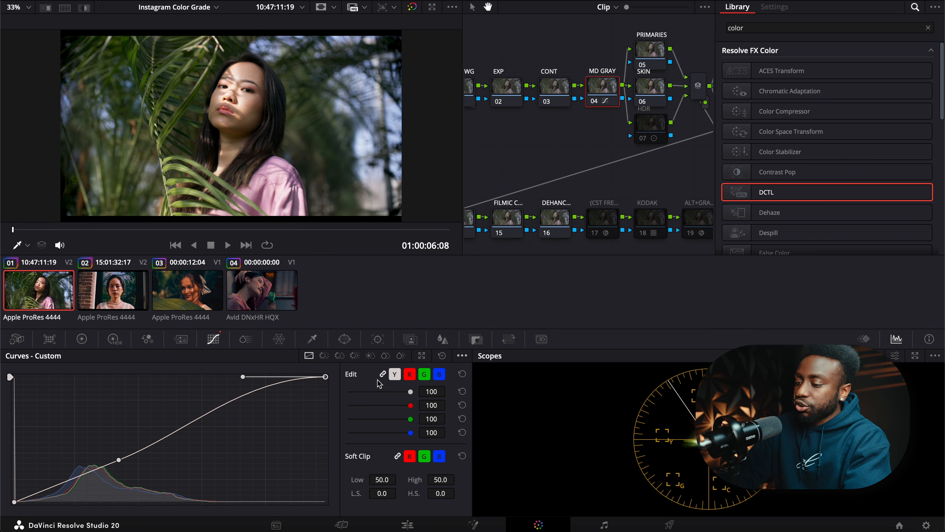
click(395, 375)
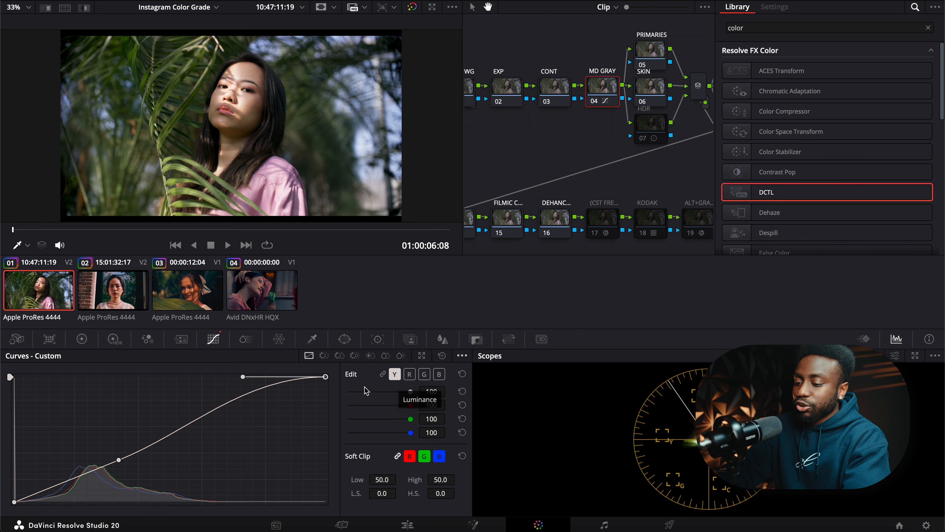
click(382, 373)
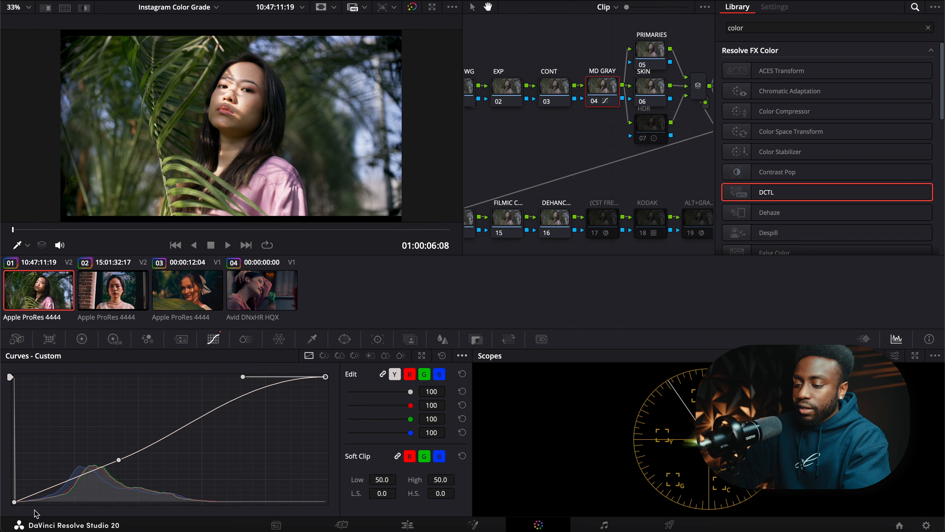
Step: Deepen the shadows of the MD GRAY node's custom curve by pulling the black point's handle down and outward along the baseline
click(14, 502)
drag(50, 488, 50, 502)
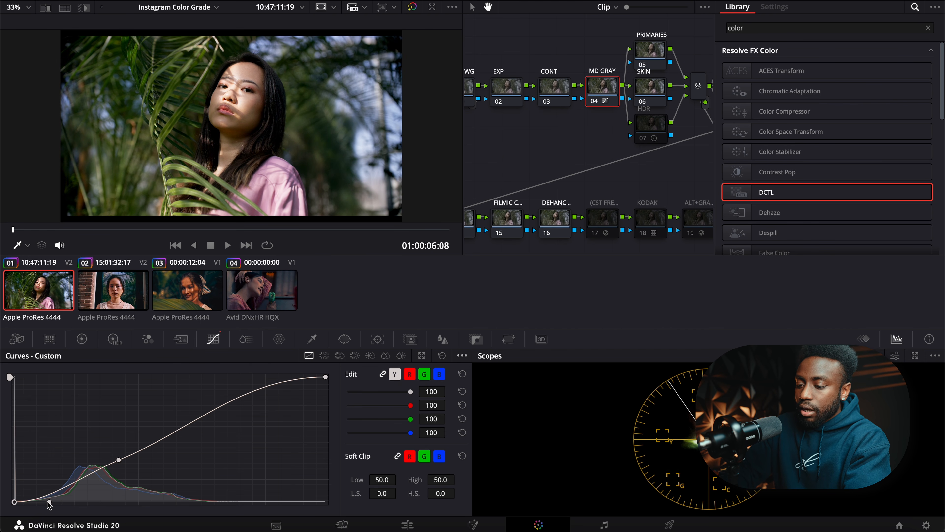
mouse_move(55, 504)
mouse_down()
mouse_move(81, 502)
mouse_move(68, 503)
mouse_up()
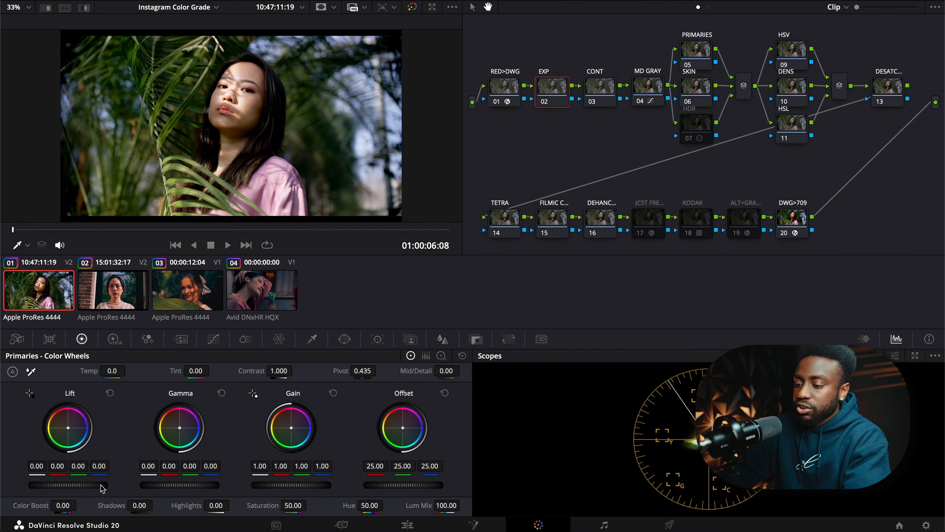
Step: Adjust the EXP node's primaries to lift 0.03, gamma -0.02 and gain 0.95
drag(93, 486, 45, 485)
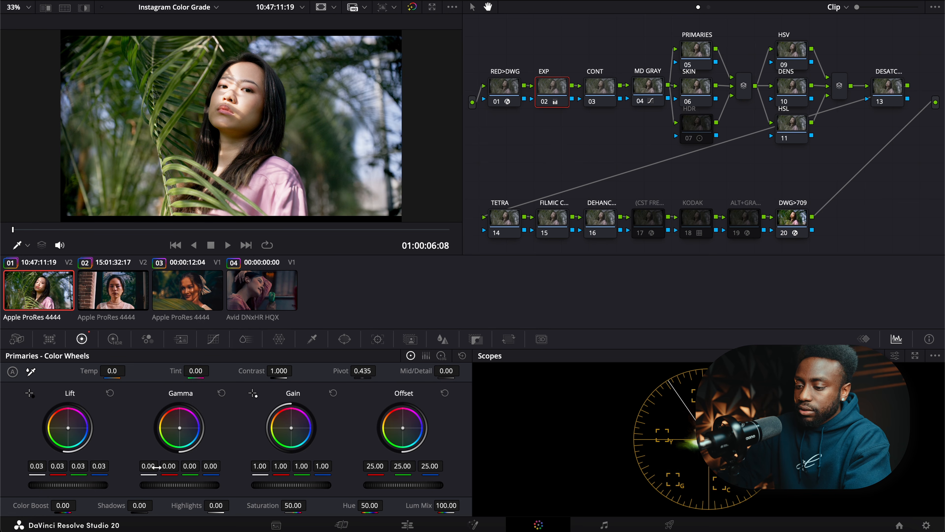
drag(180, 485, 176, 485)
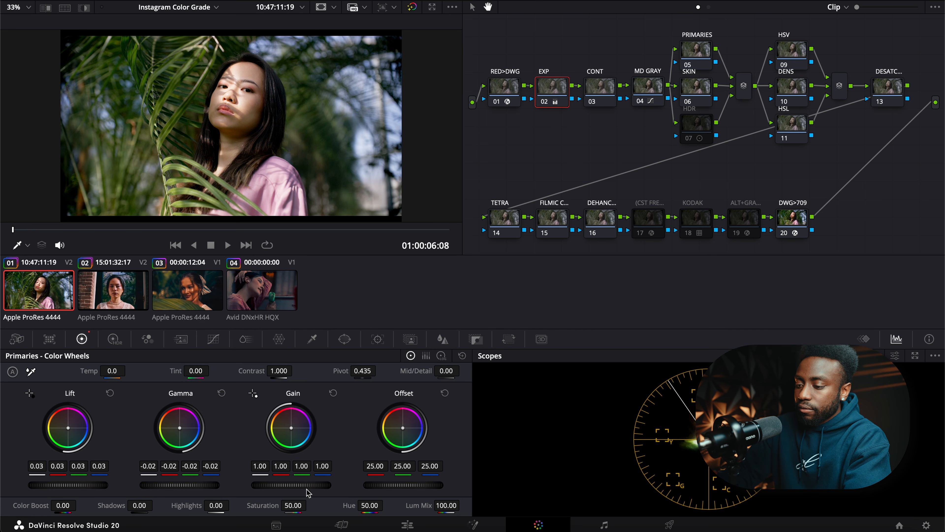
drag(290, 485, 238, 508)
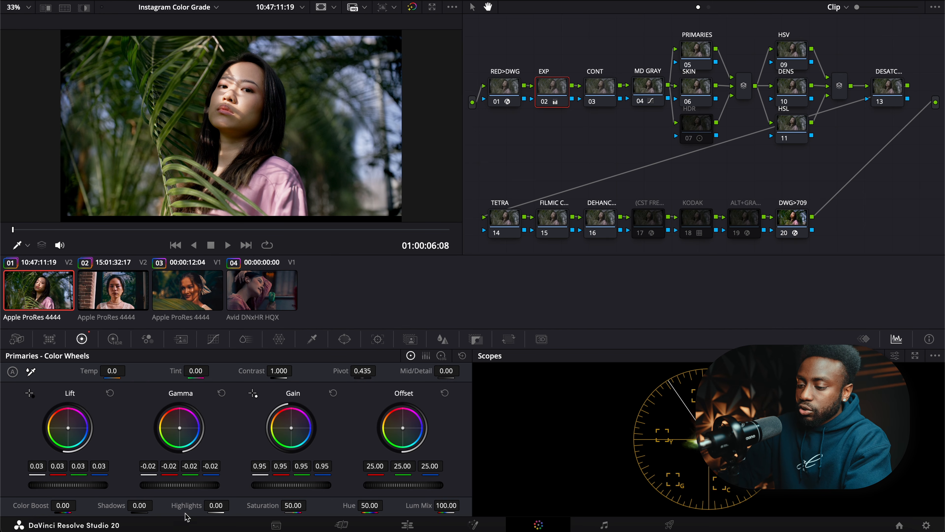
Step: Set the EXP node's highlights to -15.50
drag(216, 506, 219, 505)
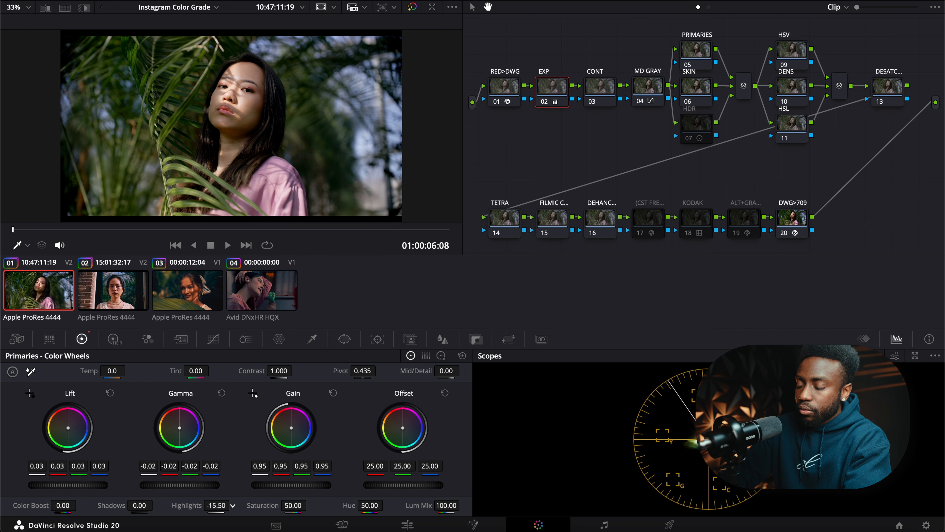
Step: In the PRIMARIES node, set lift red and blue to -0.01, gamma red to -0.01 and gamma blue to 0.01
click(700, 50)
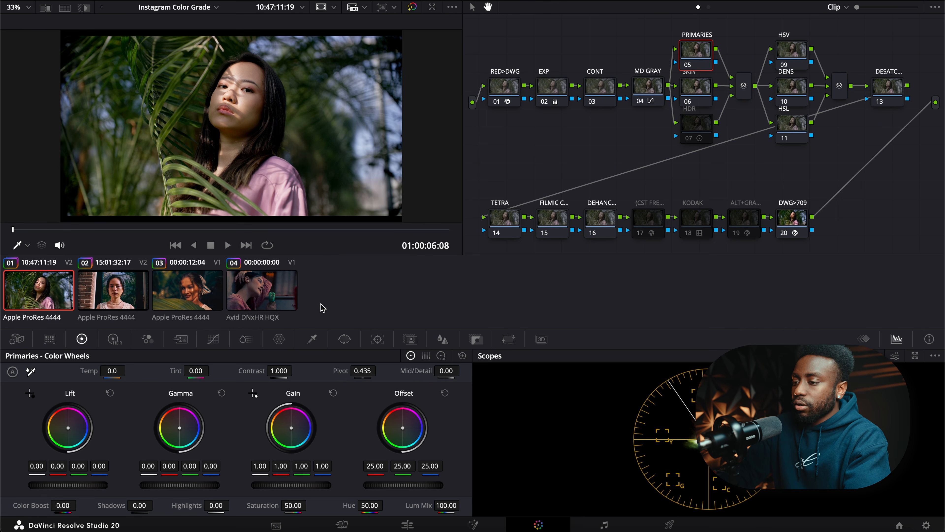
key(ctrl+n)
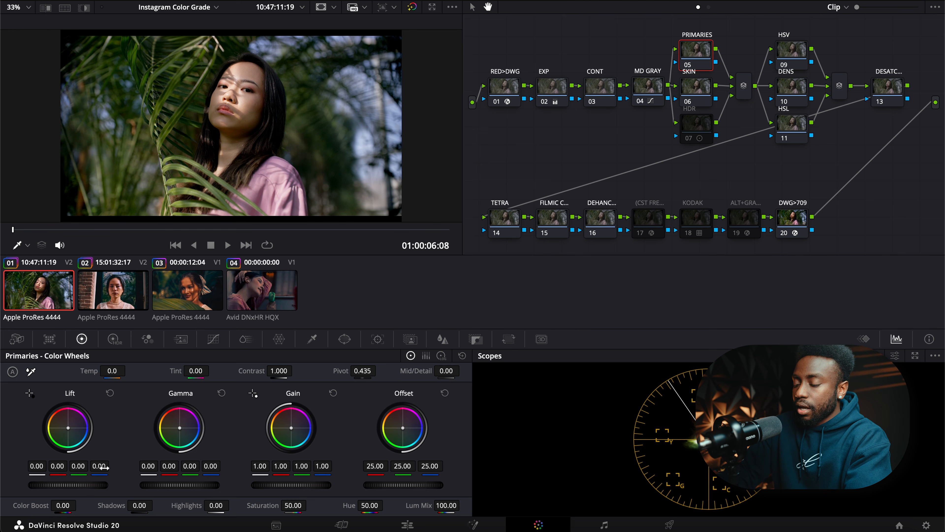
drag(68, 427, 68, 428)
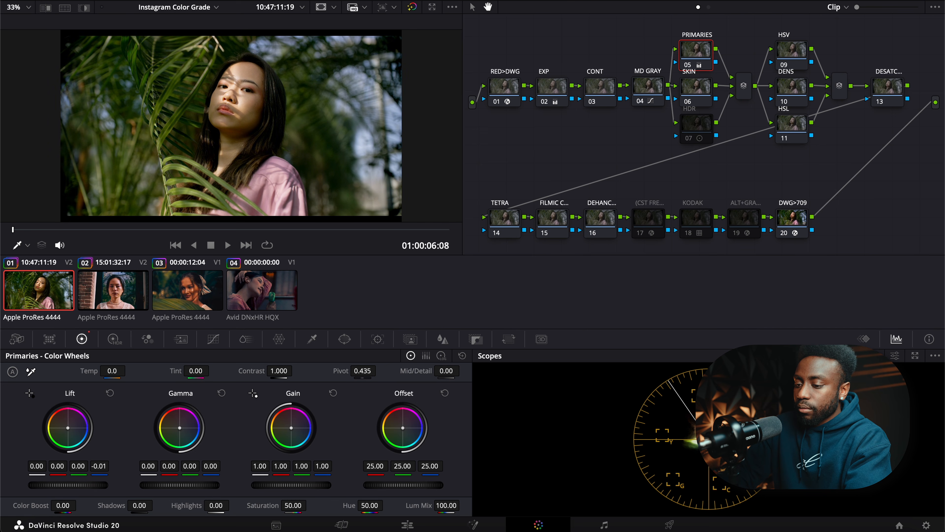
drag(59, 470, 58, 470)
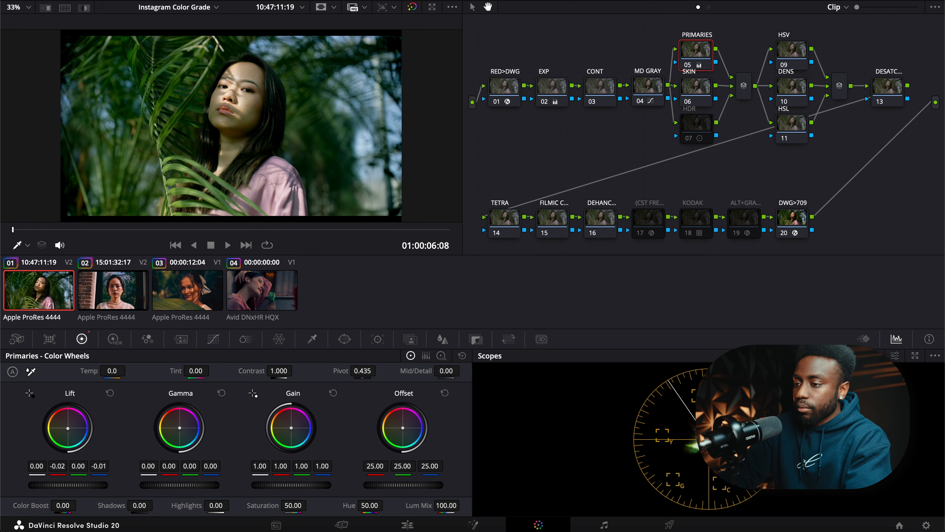
drag(169, 465, 168, 465)
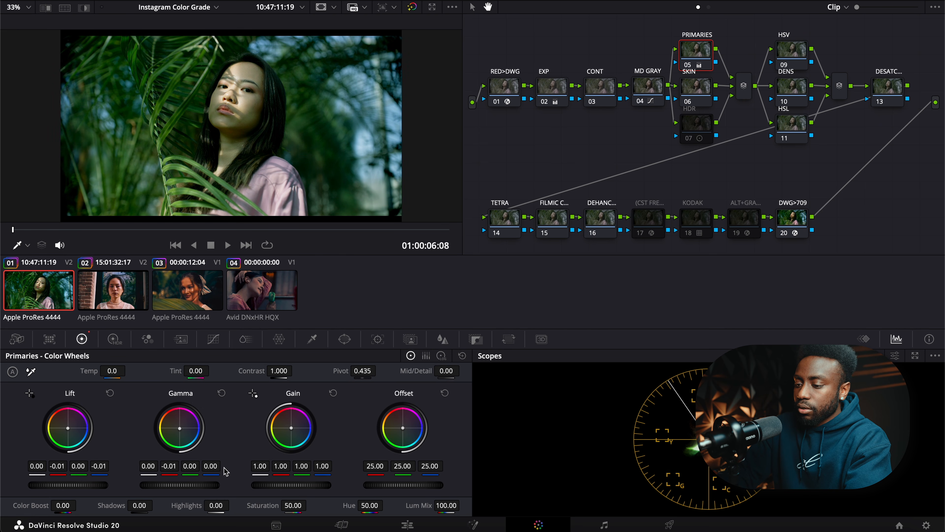
drag(211, 466, 211, 465)
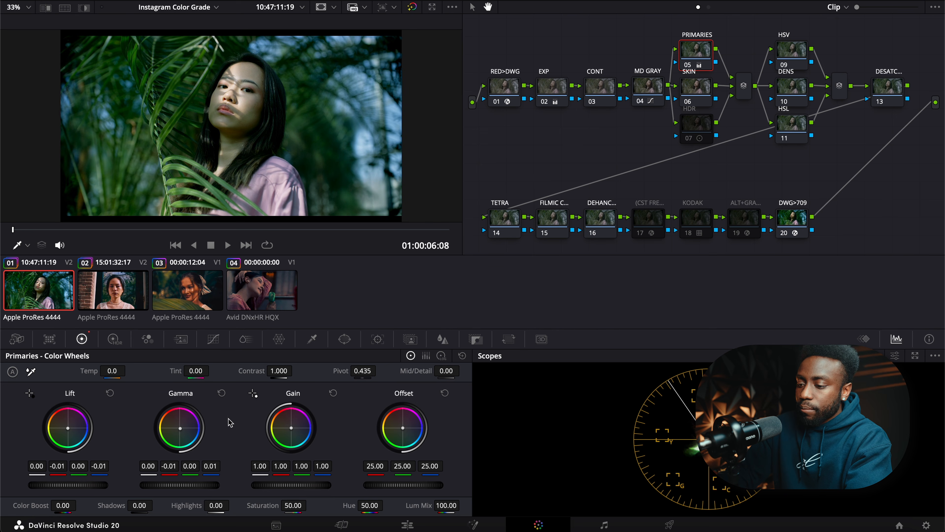
Step: Sample the woman's forehead with the HSL qualifier on the SKIN node and show the selection in highlight view
click(686, 99)
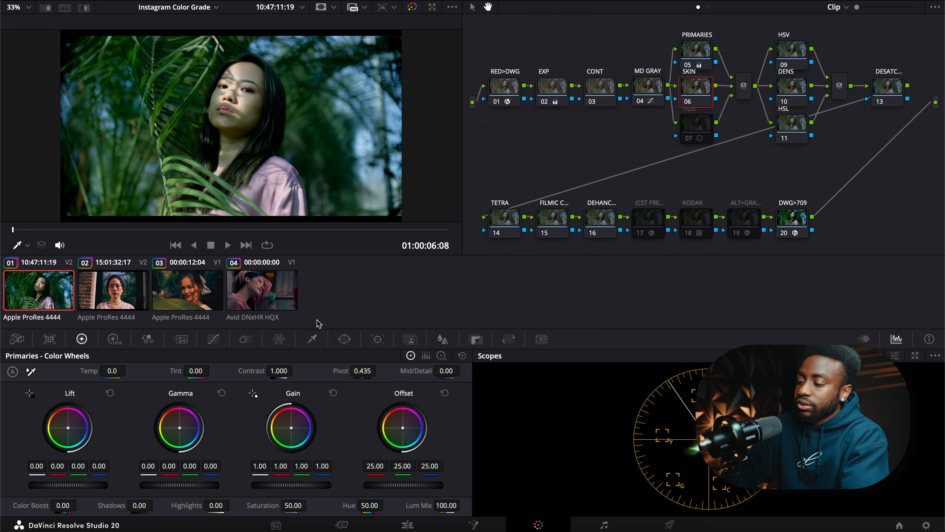
click(312, 339)
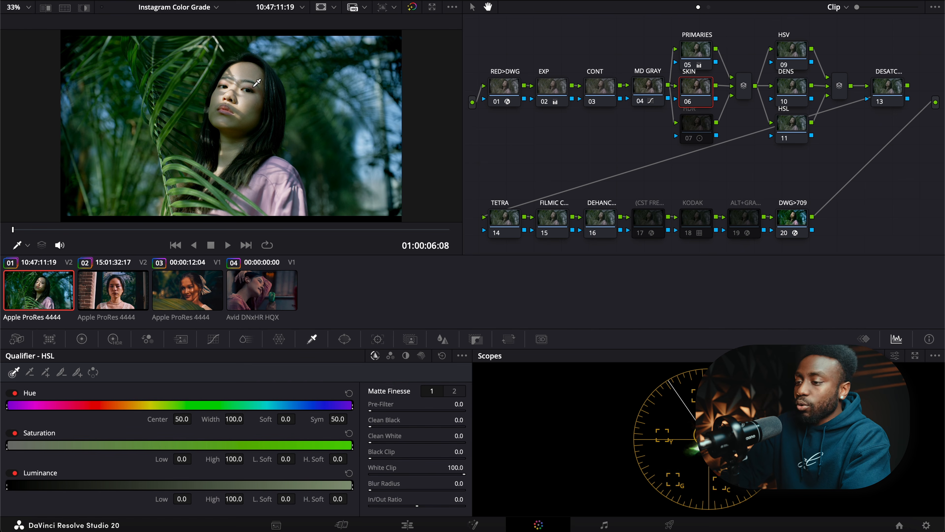
click(250, 70)
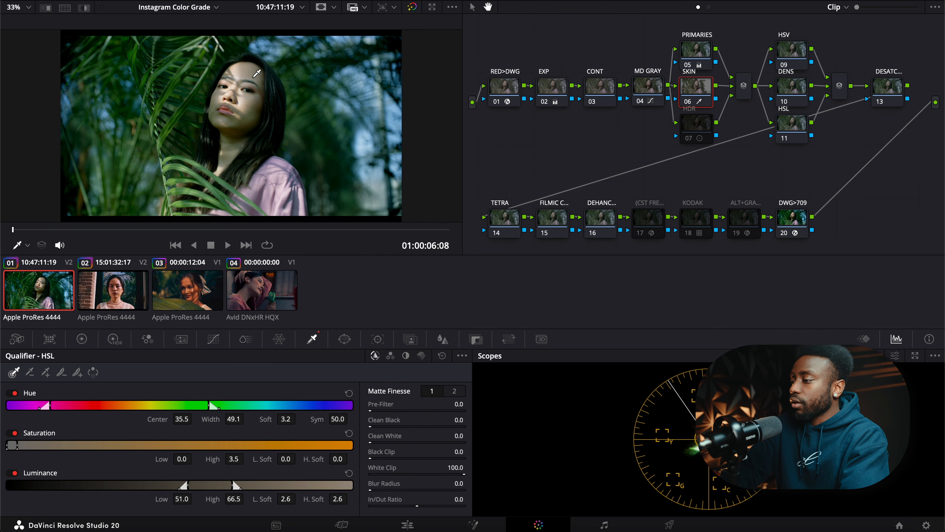
key(shift+h)
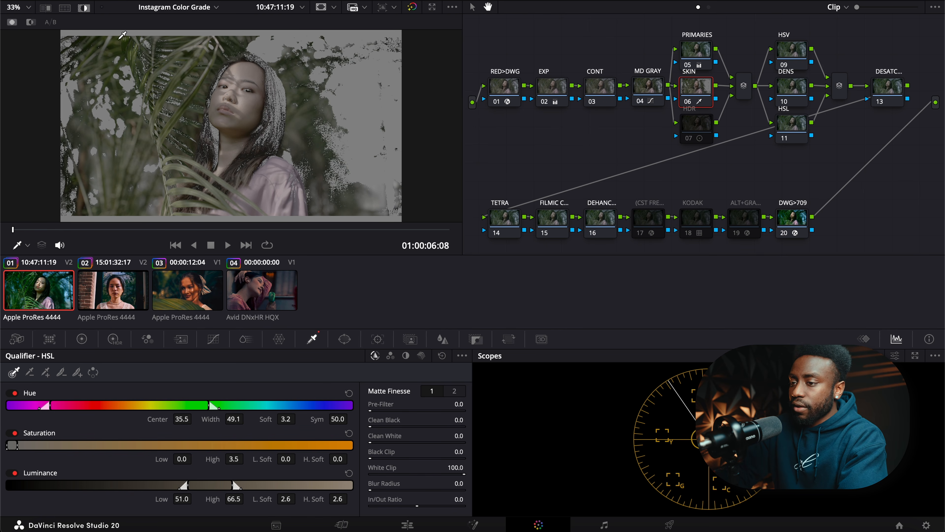
click(84, 7)
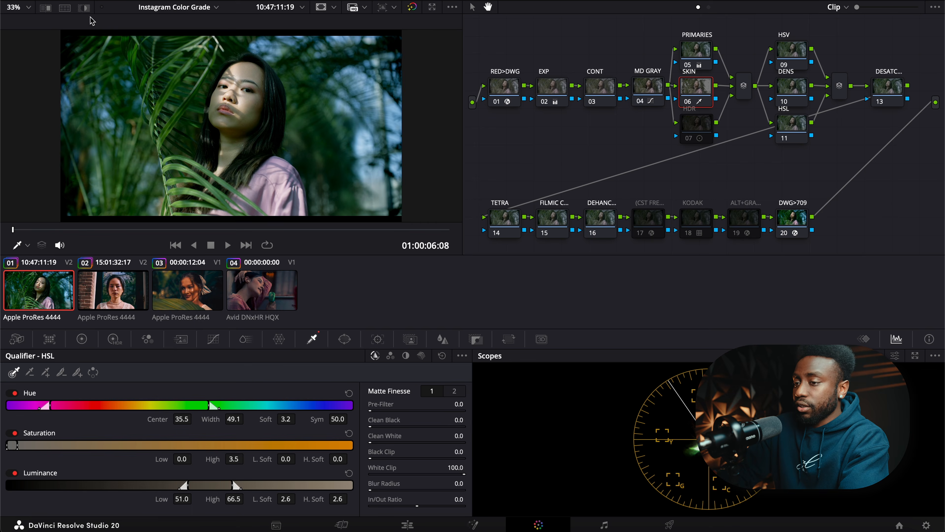
click(83, 7)
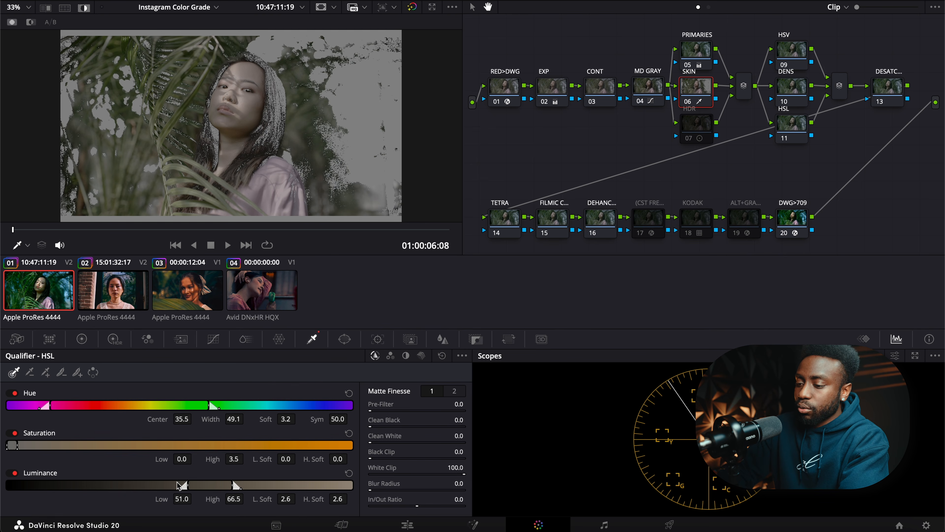
Step: Refine the SKIN qualifier to hue center 15.9 and width 48.6, saturation 0.2 to 44.7, and luminance 55.4 to 100
drag(181, 418, 127, 419)
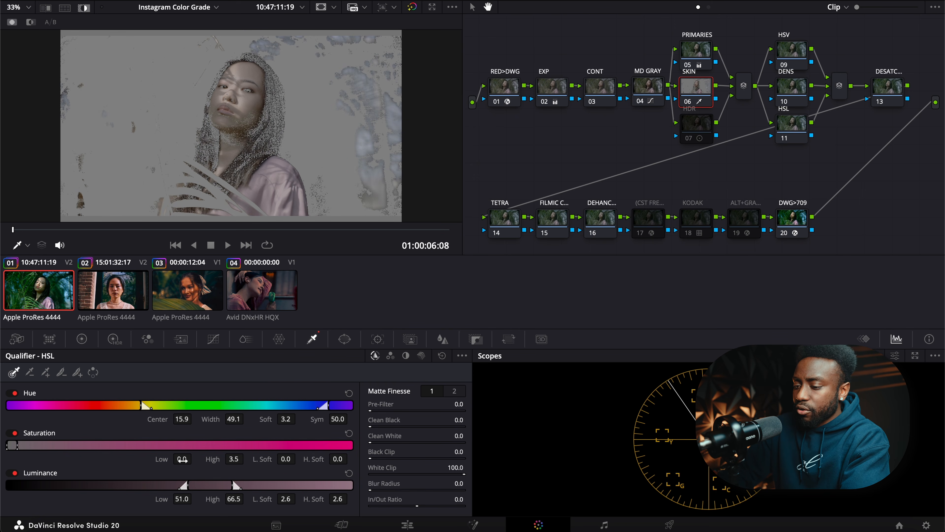
drag(234, 418, 275, 419)
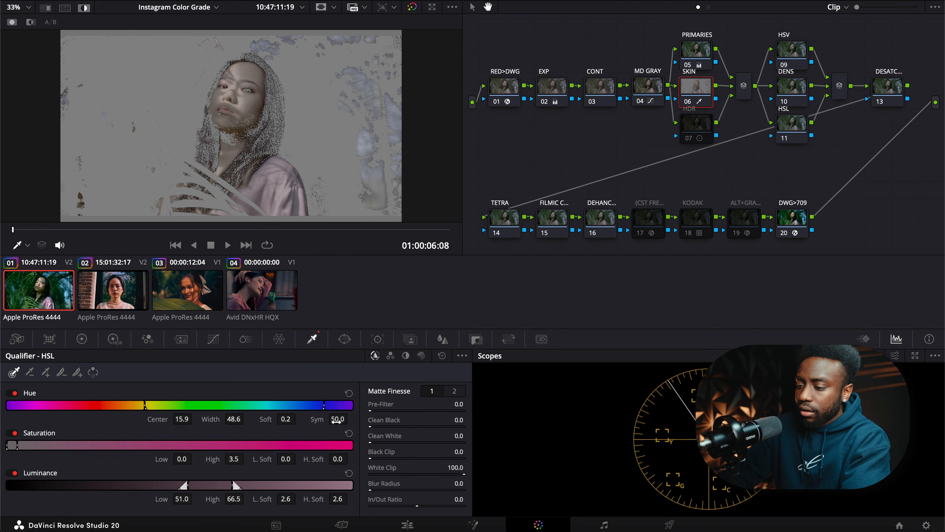
mouse_move(182, 459)
mouse_down()
mouse_move(205, 459)
mouse_move(182, 459)
mouse_up()
drag(283, 461, 246, 458)
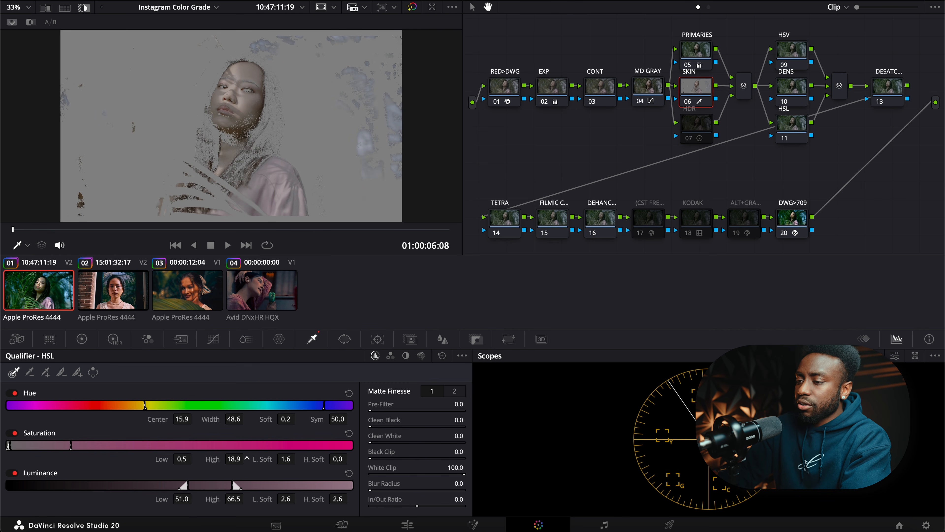
drag(234, 458, 239, 457)
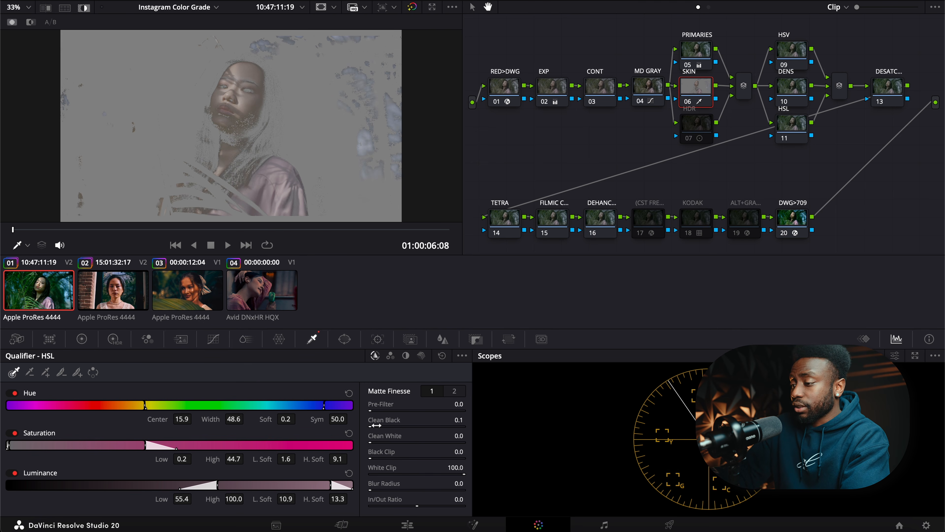
Step: Clean the SKIN matte with pre-filter 12.0, clean black 15.7, clean white 23.7, black clip 8.7, blur radius 59.6 and in/out ratio -20.3
drag(459, 420, 470, 420)
drag(370, 442, 378, 442)
drag(457, 436, 463, 435)
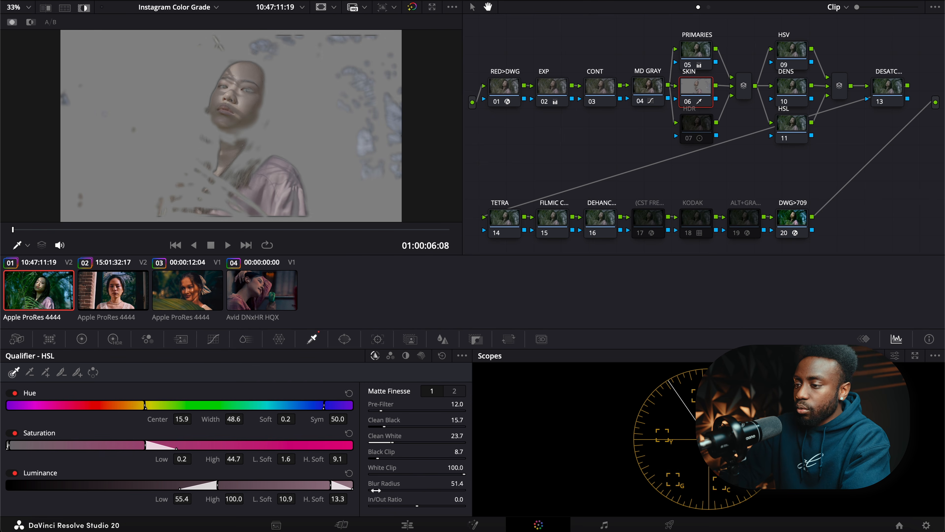
drag(457, 483, 467, 483)
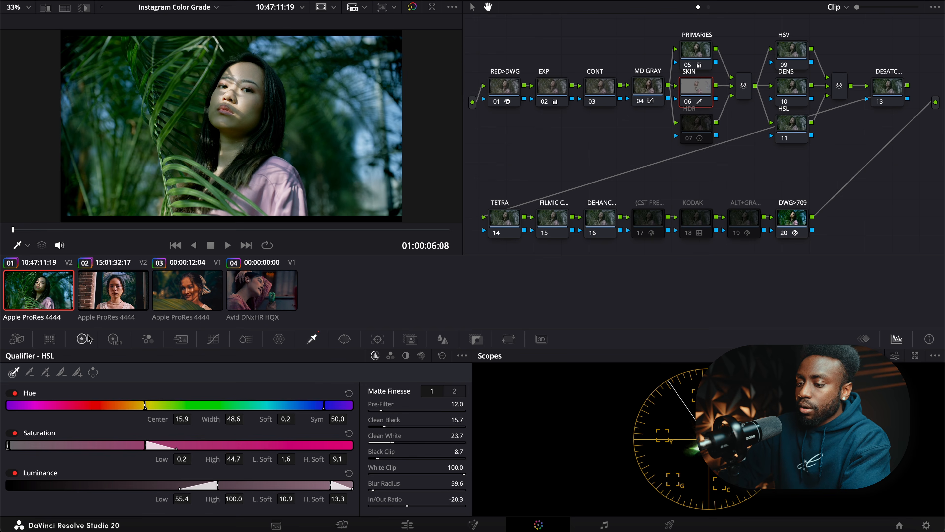
Step: Warm the qualified skin with gamma red 0.03 and blue -0.01 in the SKIN node, comparing the image with the node disabled
click(82, 338)
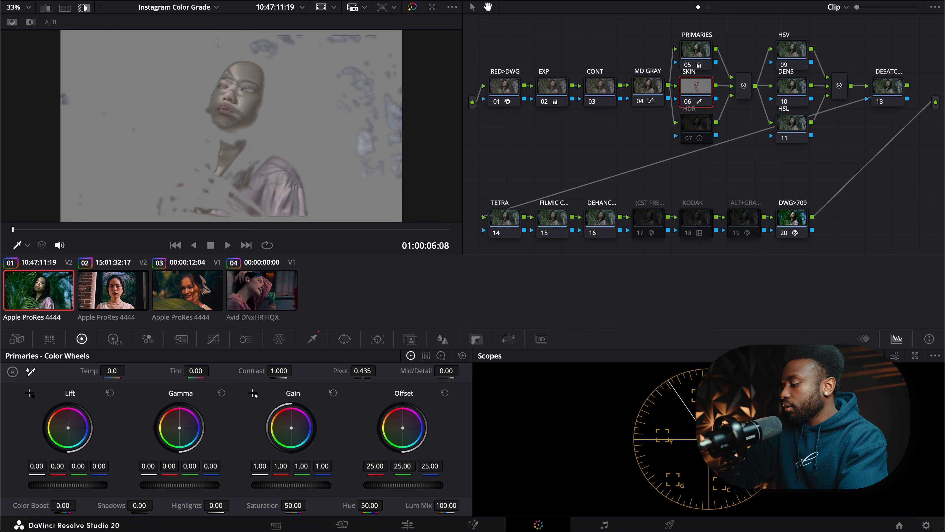
key(shift+h)
drag(172, 466, 180, 466)
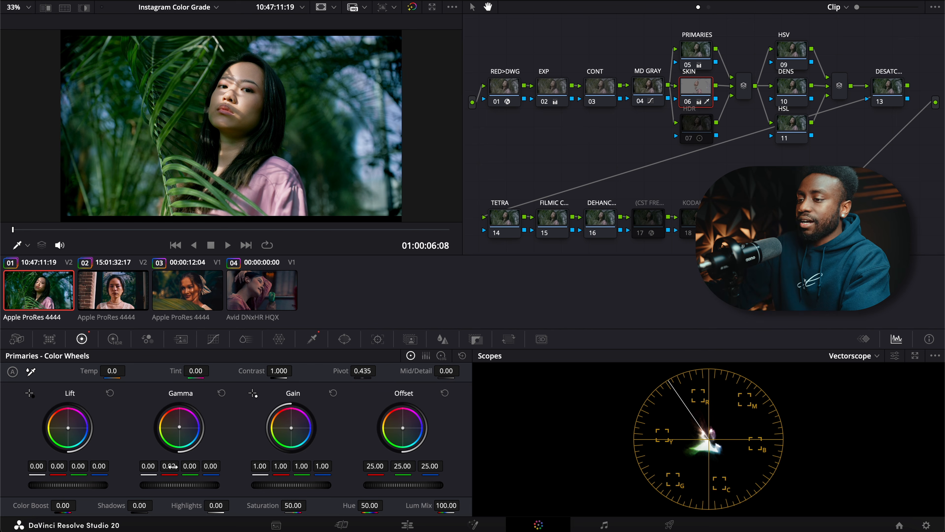
key(ctrl+d)
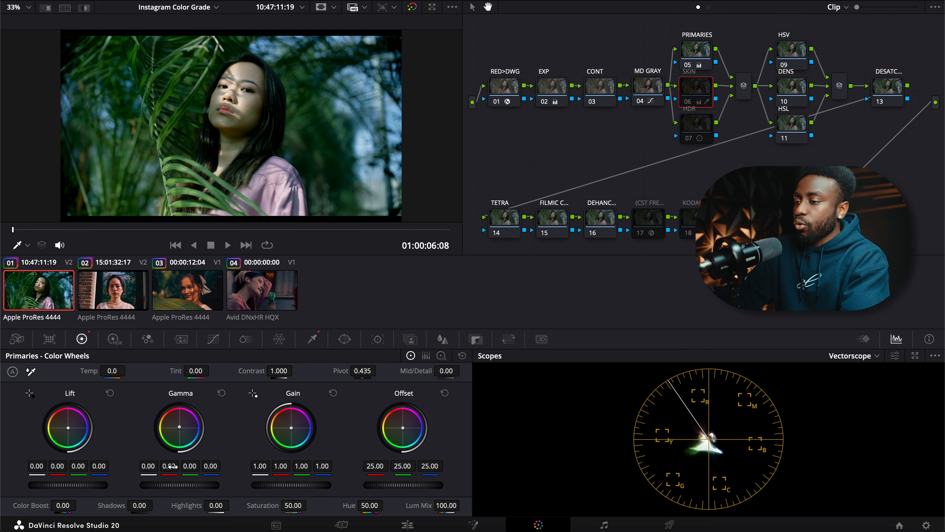
key(ctrl+d)
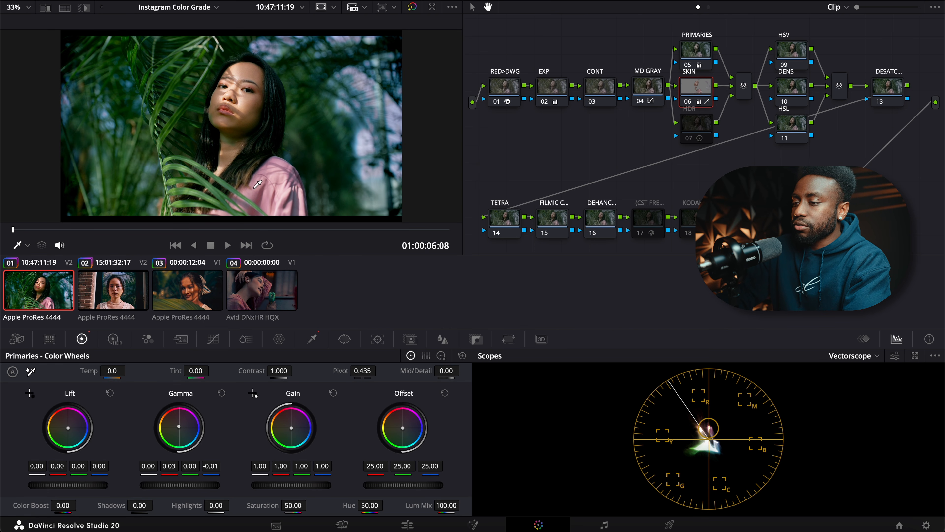
Step: Add the skin below the woman's chin to the SKIN qualifier's selection, checking the matte in highlight view
click(313, 339)
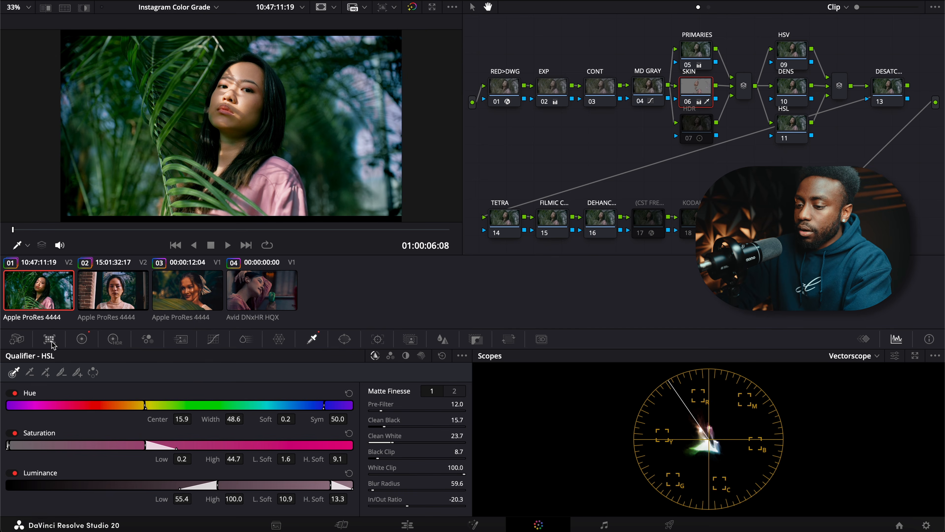
click(46, 372)
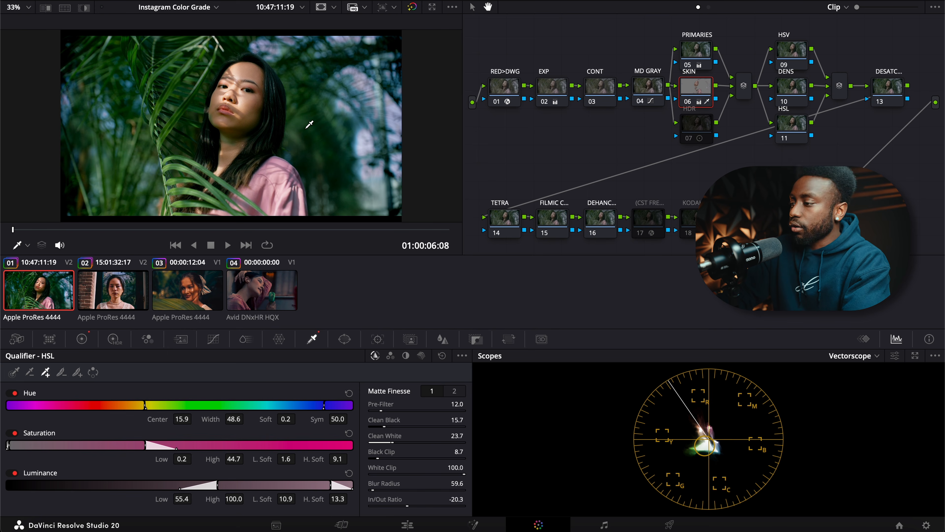
key(shift+h)
click(233, 128)
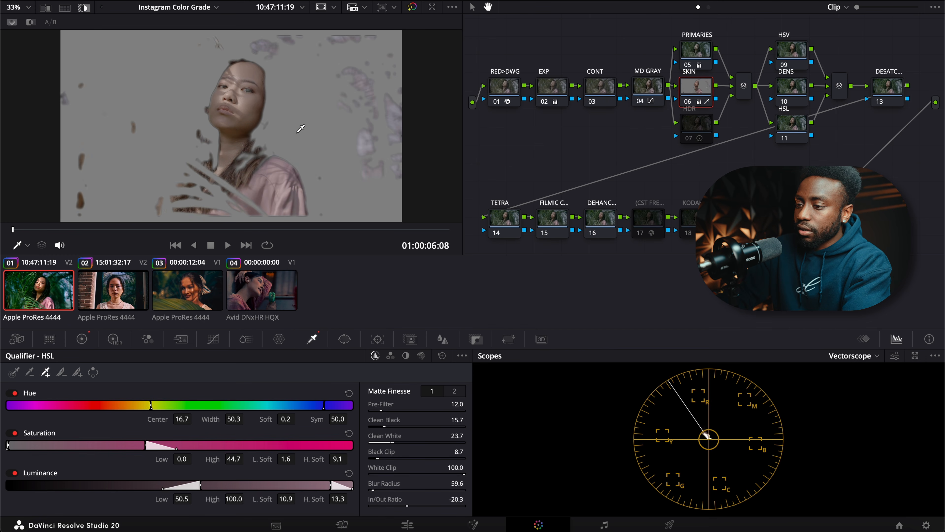
key(shift+h)
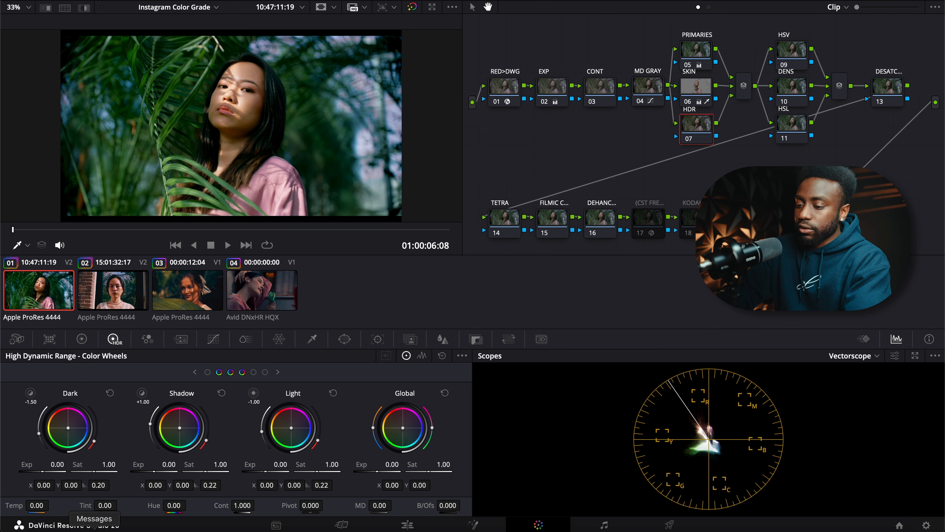
Step: Set the Shadow zone's exposure to -0.24 in the HDR node
drag(168, 464, 164, 464)
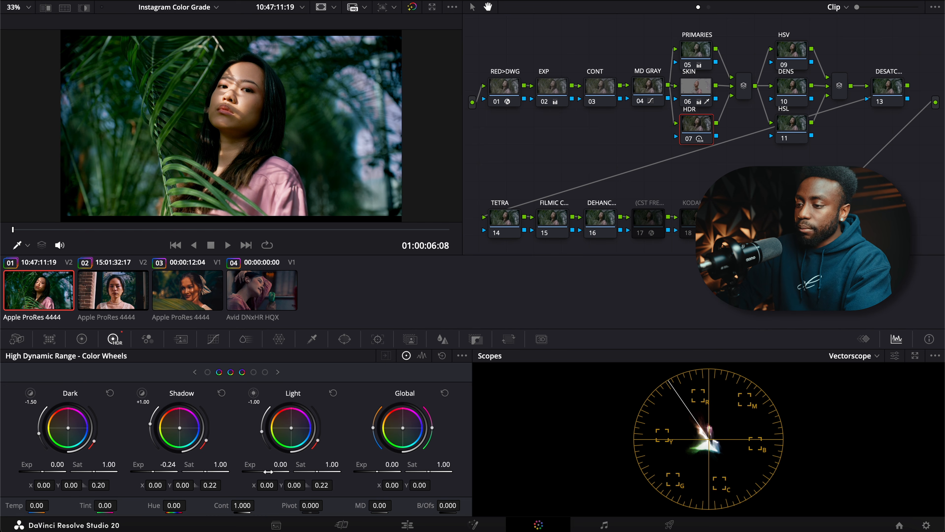
click(253, 394)
click(253, 394)
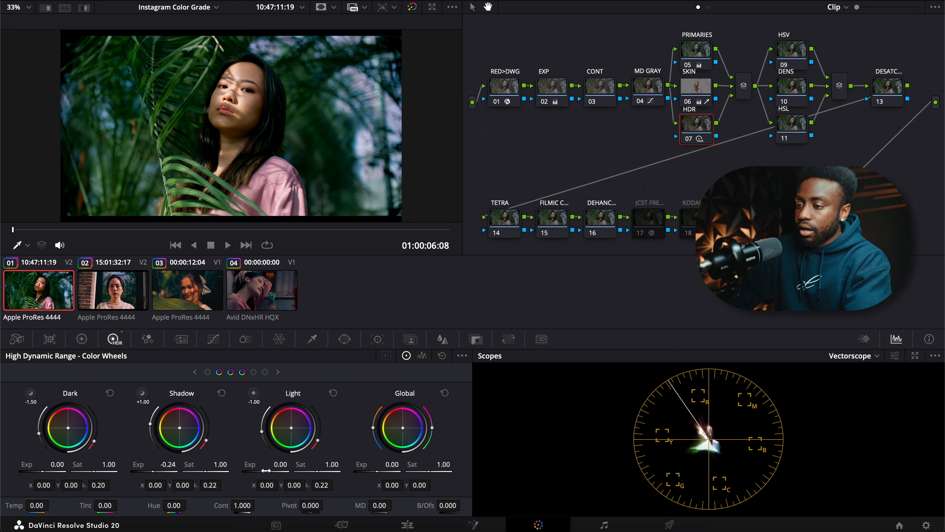
drag(281, 463, 283, 464)
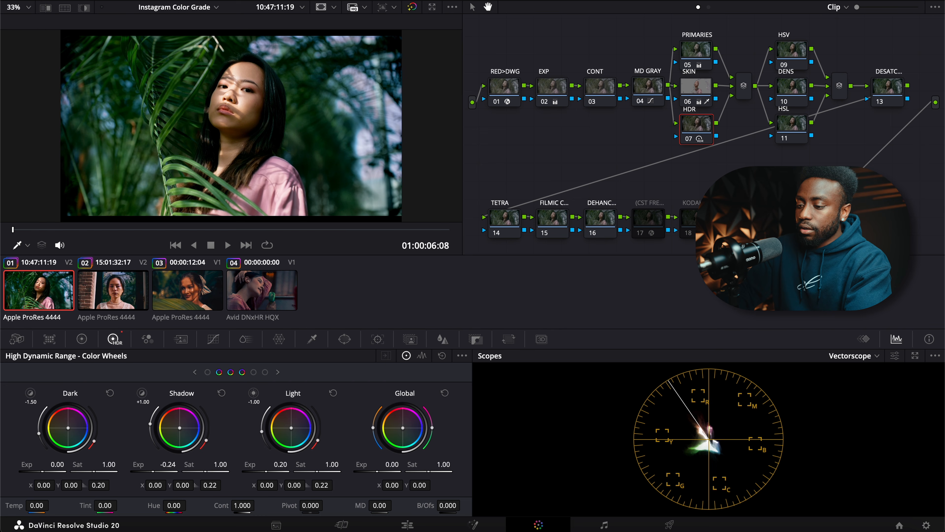
drag(280, 464, 282, 464)
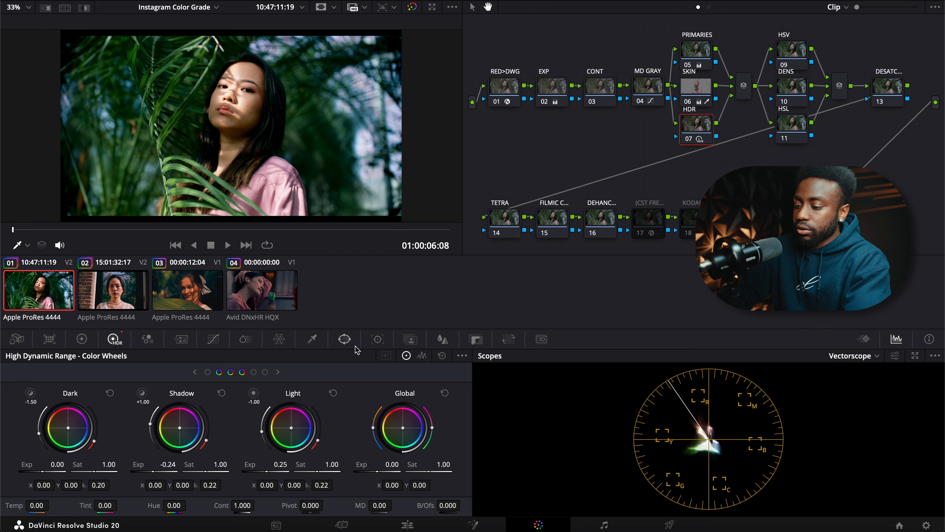
drag(283, 463, 273, 463)
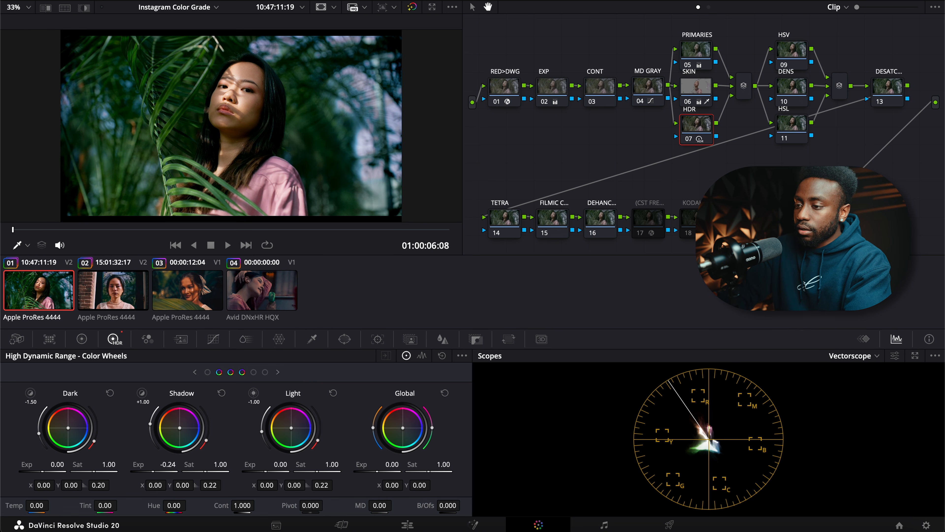
Step: Compare the image with the HDR node disabled and enabled
key(super+d)
key(super+d)
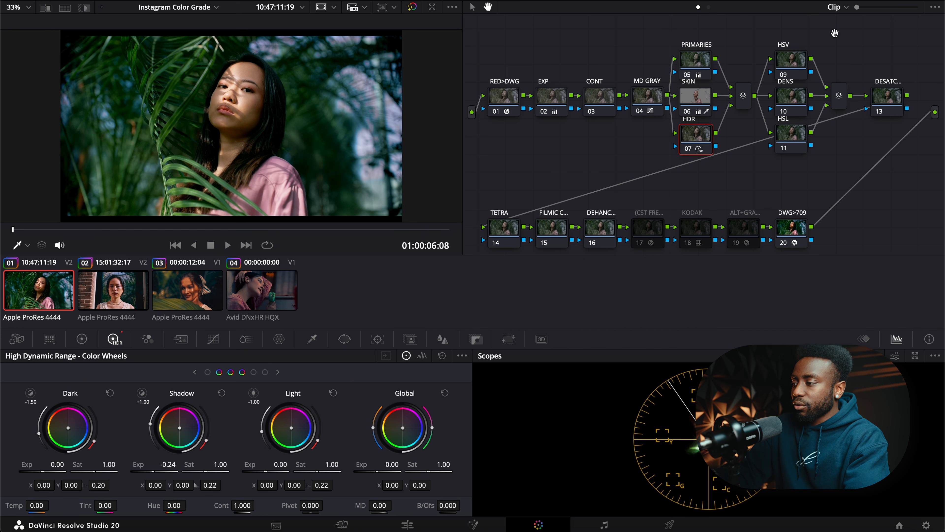
Step: Set the HSV node's color space to HSV and disable its channels 1 and 3
right_click(798, 60)
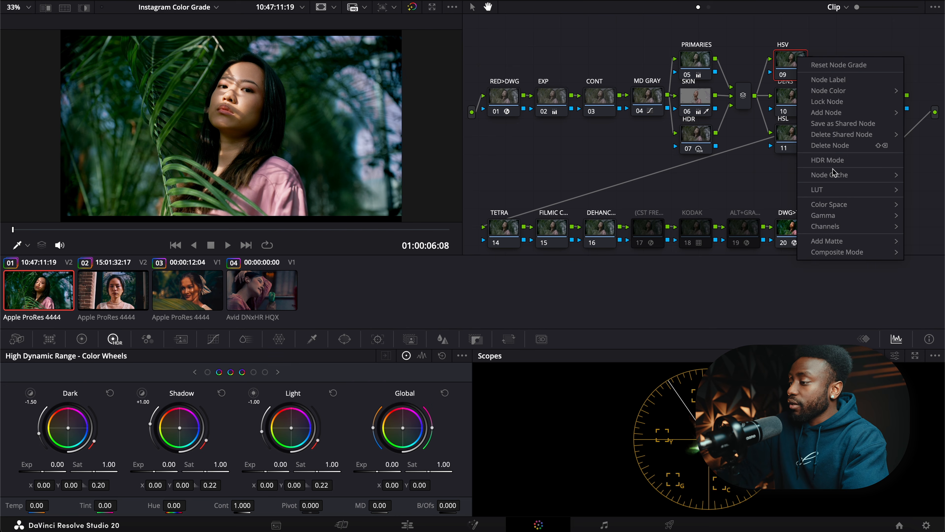
mouse_move(839, 218)
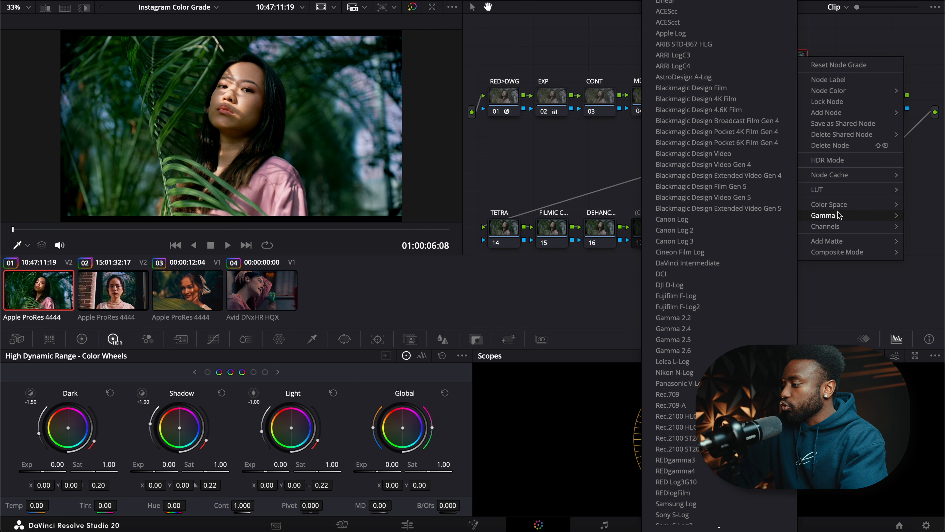
click(685, 321)
right_click(789, 63)
mouse_move(815, 235)
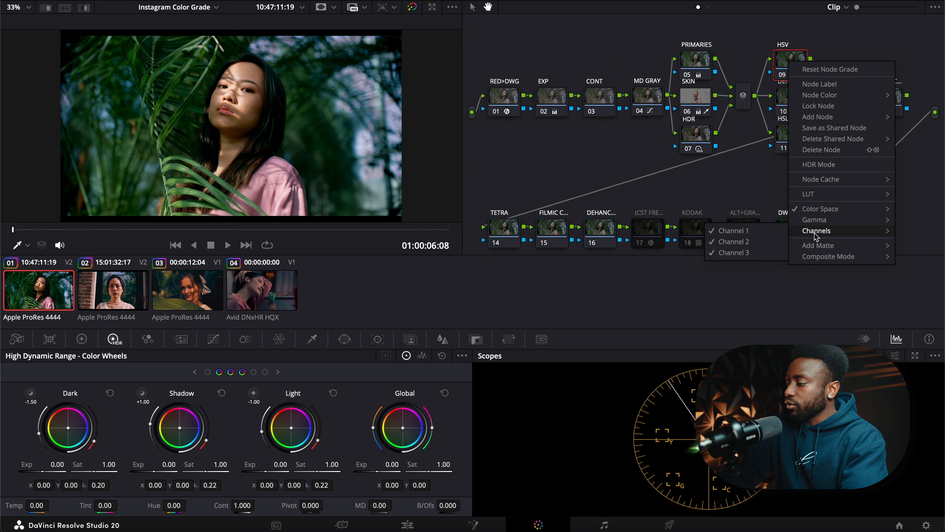
click(771, 232)
right_click(792, 58)
mouse_move(798, 232)
click(734, 249)
Step: Set the HSL node's color space to HSL and disable its channels 3 and 1
right_click(790, 141)
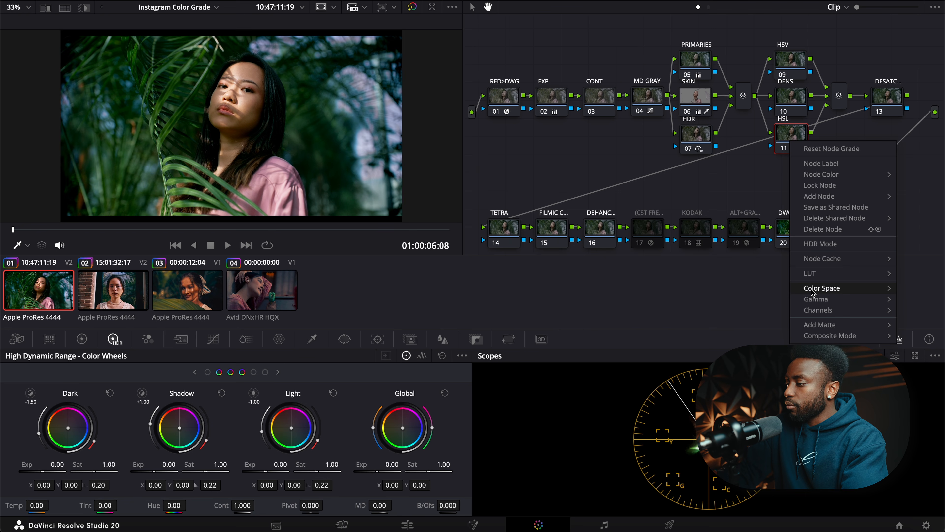
mouse_move(821, 288)
click(702, 310)
right_click(784, 150)
mouse_move(800, 319)
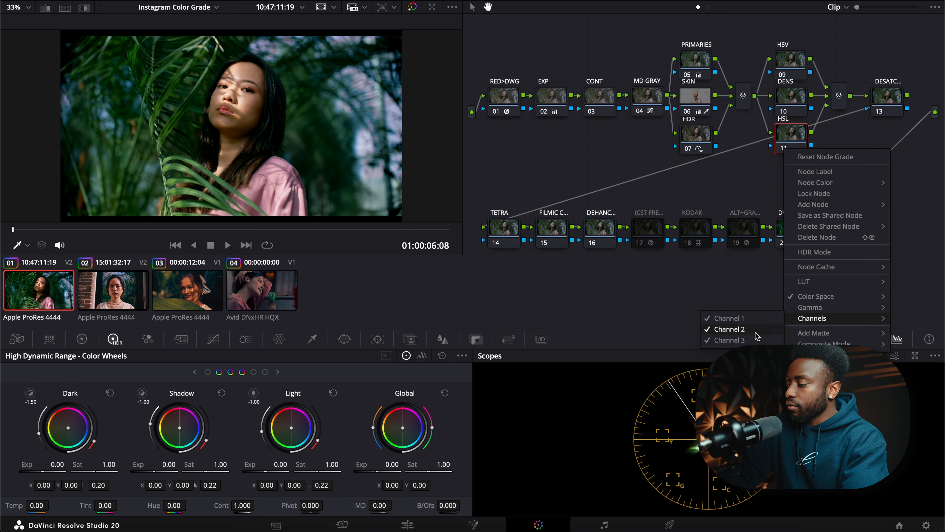
click(727, 340)
right_click(797, 146)
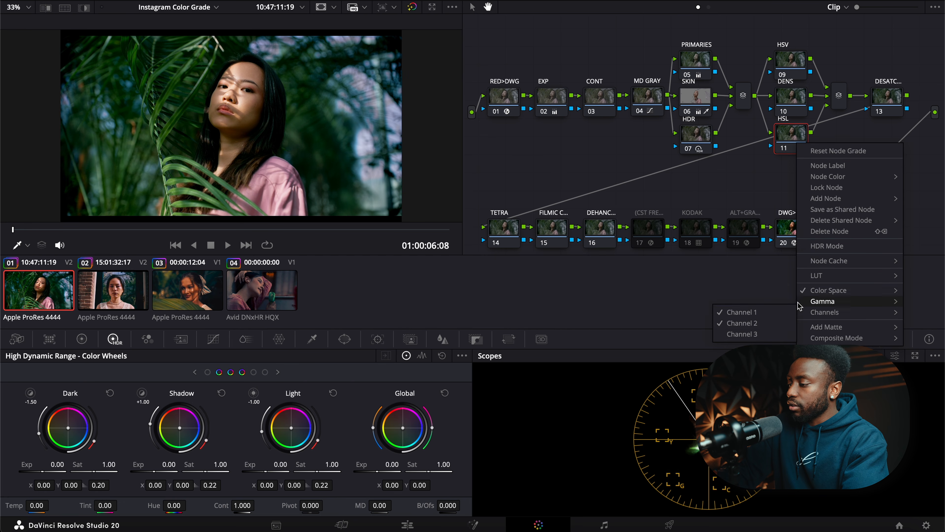
click(738, 311)
Step: Set the green gain to 1.07 in the HSV node and 1.03 in the HSL node, comparing the image with HSL disabled
click(788, 63)
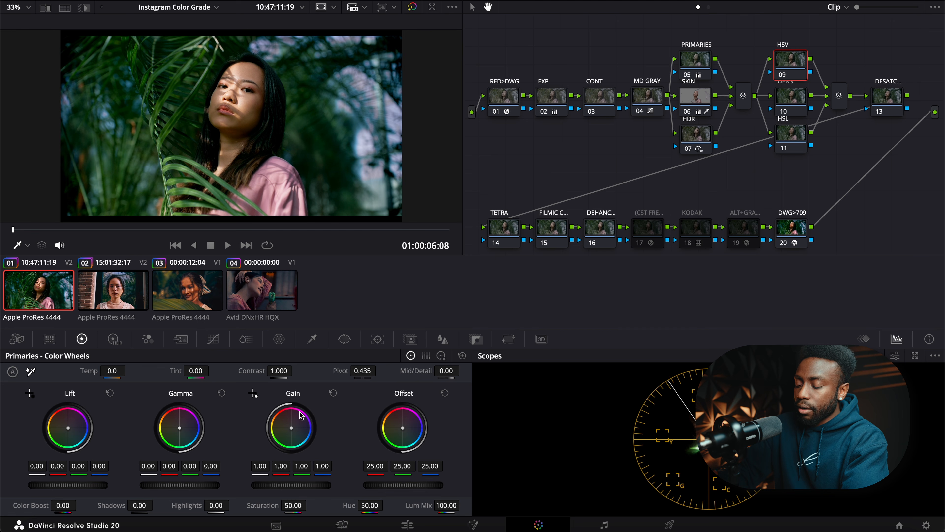
mouse_move(301, 466)
mouse_down()
mouse_move(282, 466)
mouse_move(299, 465)
mouse_up()
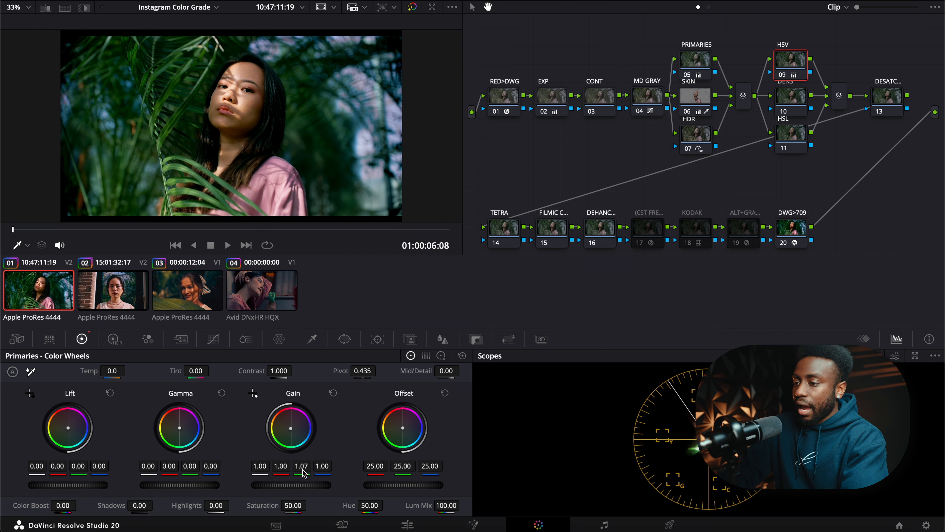
click(795, 139)
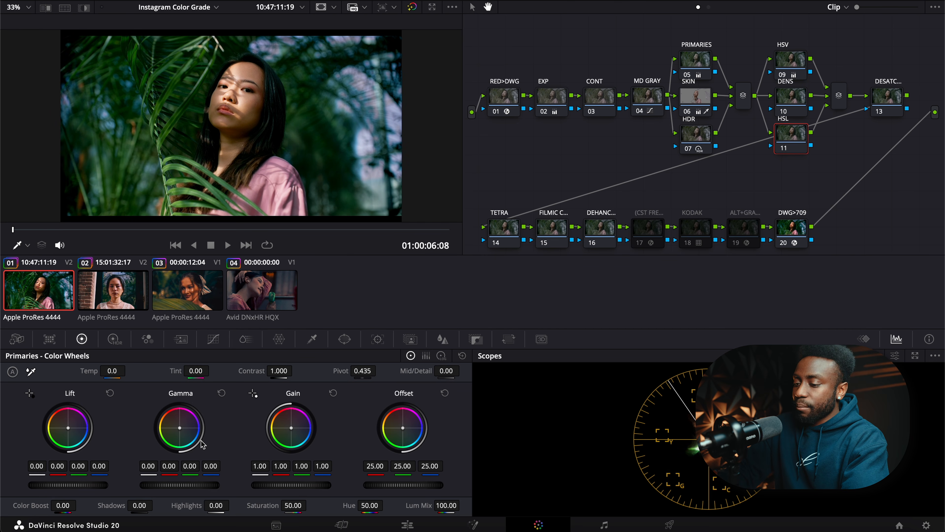
drag(297, 465, 298, 466)
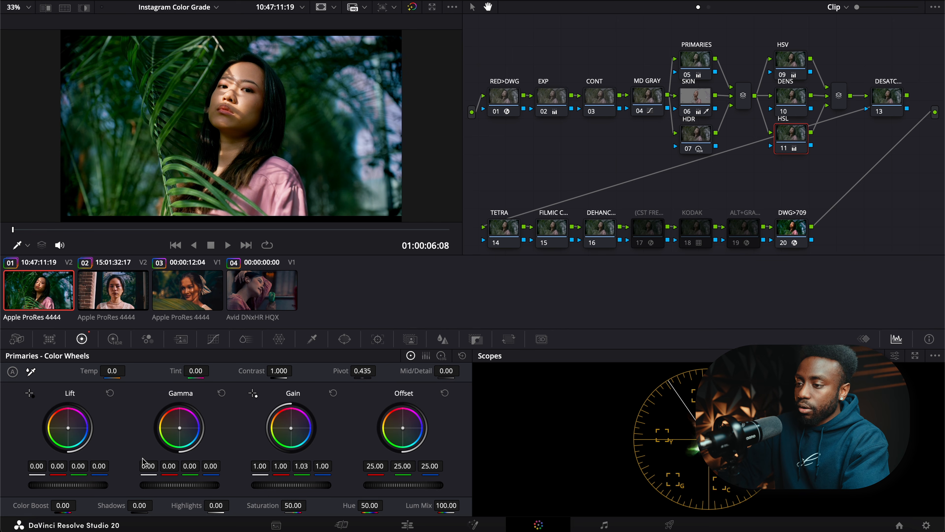
key(ctrl+d)
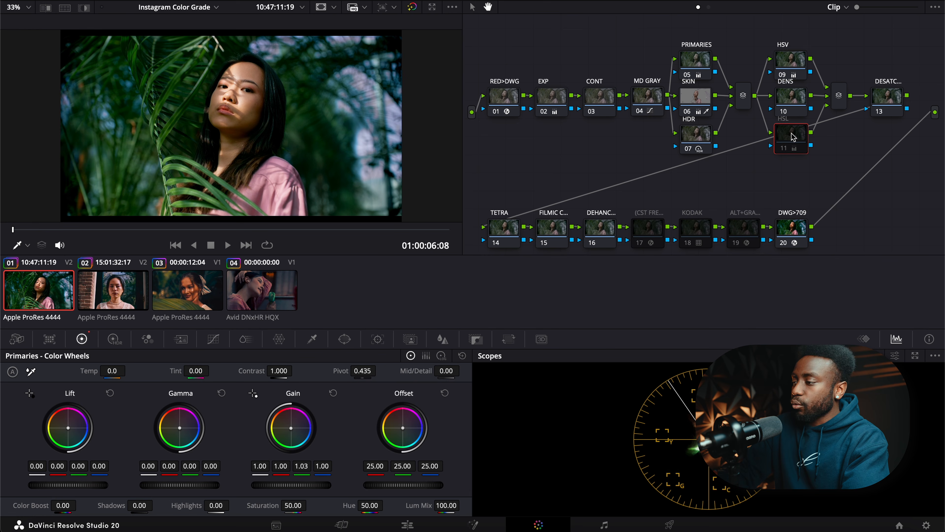
key(ctrl+d)
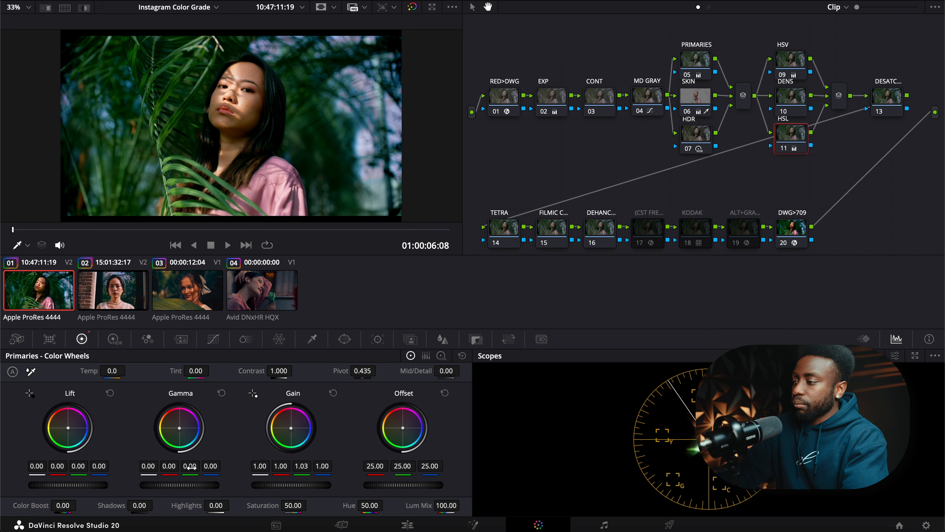
Step: Adjust the DENS node with ColorSlice to density 0.06 and density depth -0.78, checking the image with the node disabled and full screen
click(792, 104)
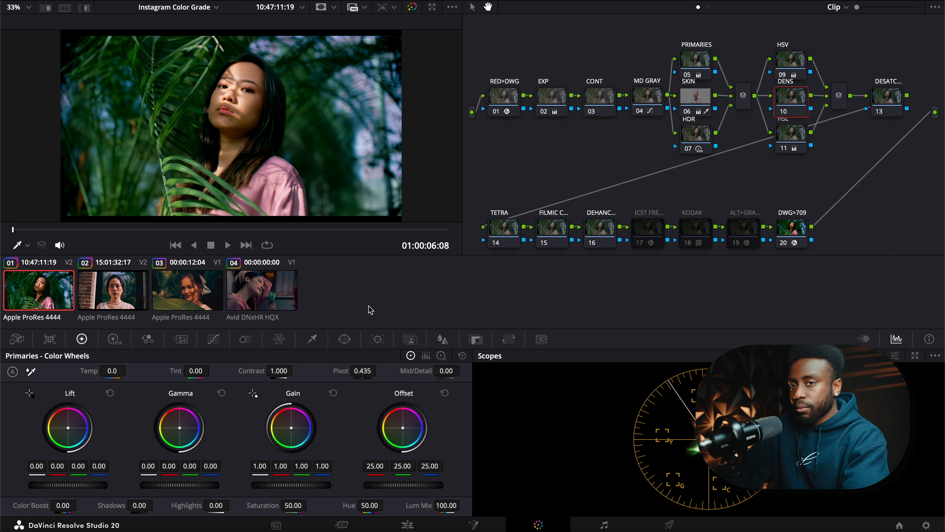
click(245, 338)
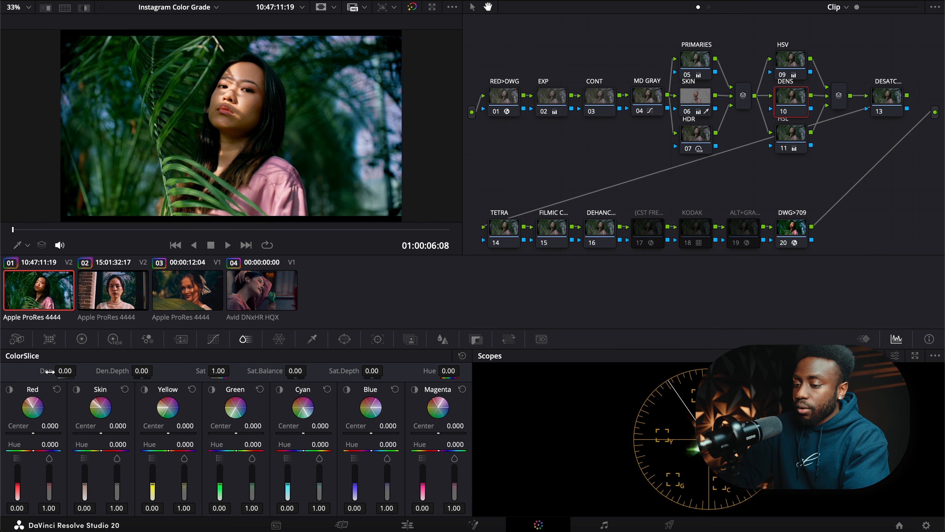
mouse_move(65, 371)
mouse_down()
mouse_move(28, 371)
mouse_move(84, 376)
mouse_up()
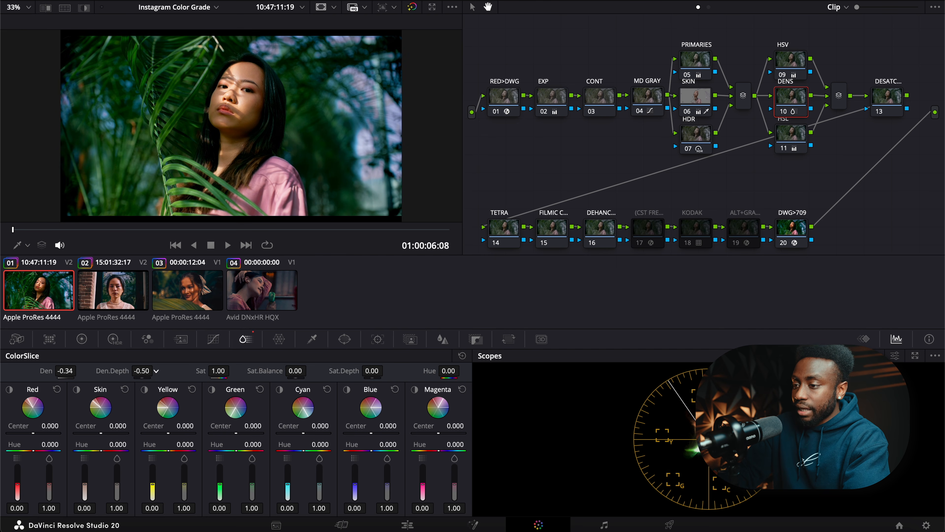
drag(156, 371, 154, 371)
key(super+d)
key(super+d)
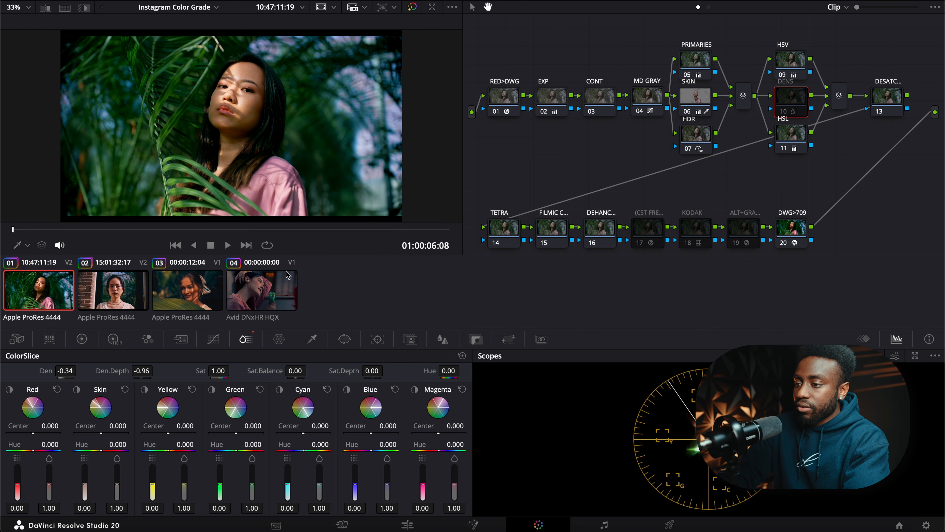
key(super+f)
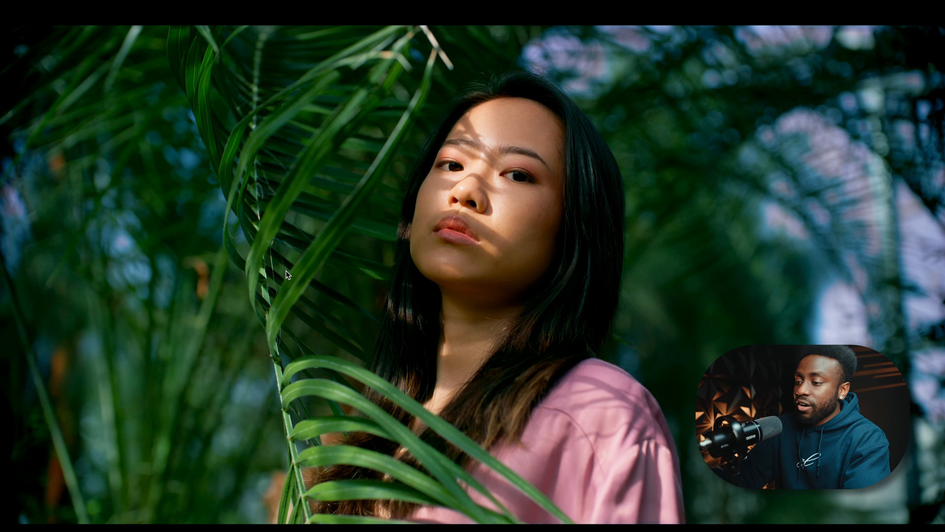
key(super+f)
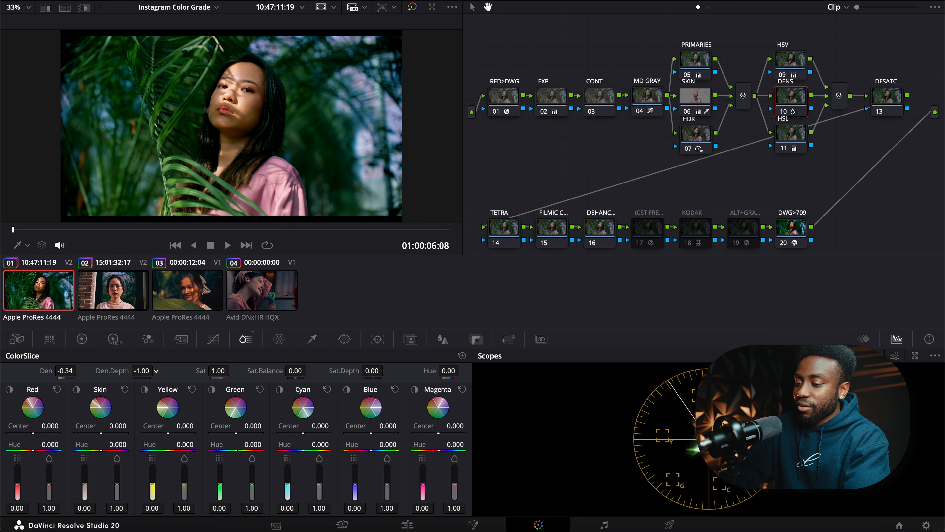
drag(66, 371, 90, 371)
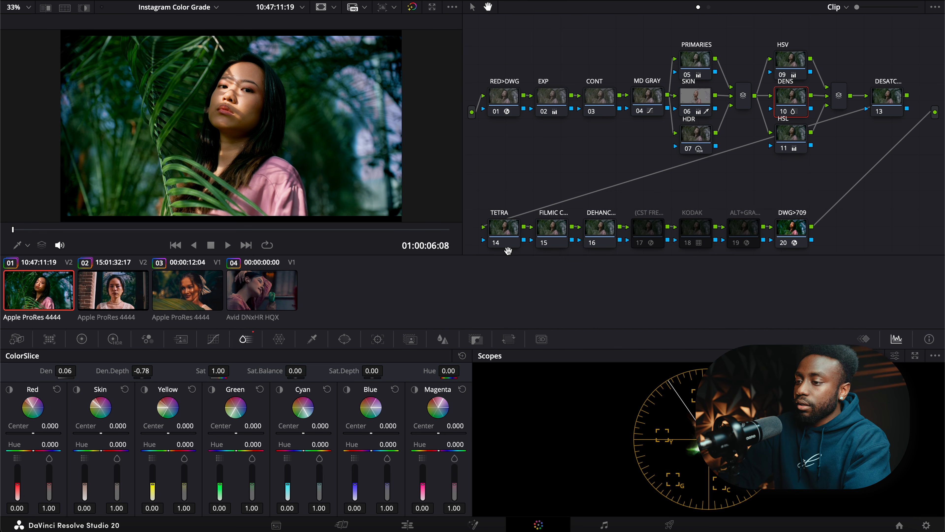
click(905, 84)
drag(711, 171, 742, 171)
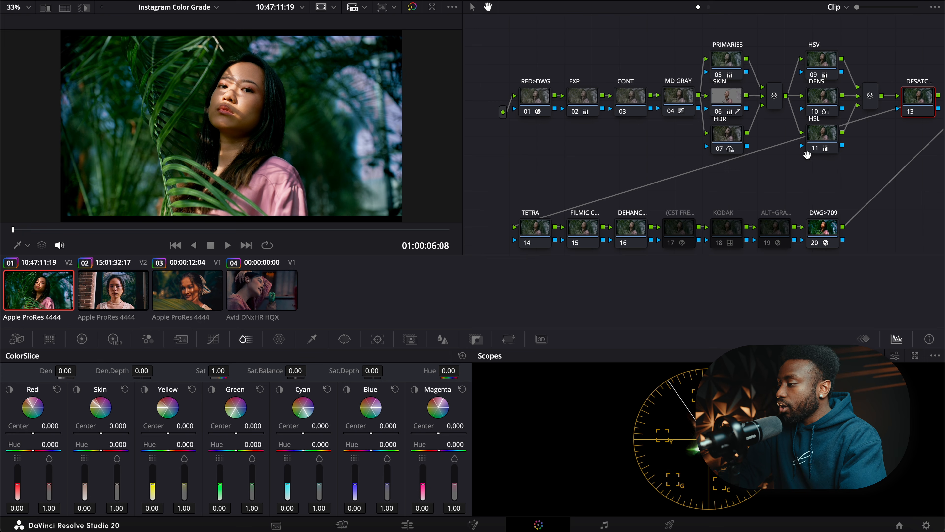
drag(821, 157, 789, 157)
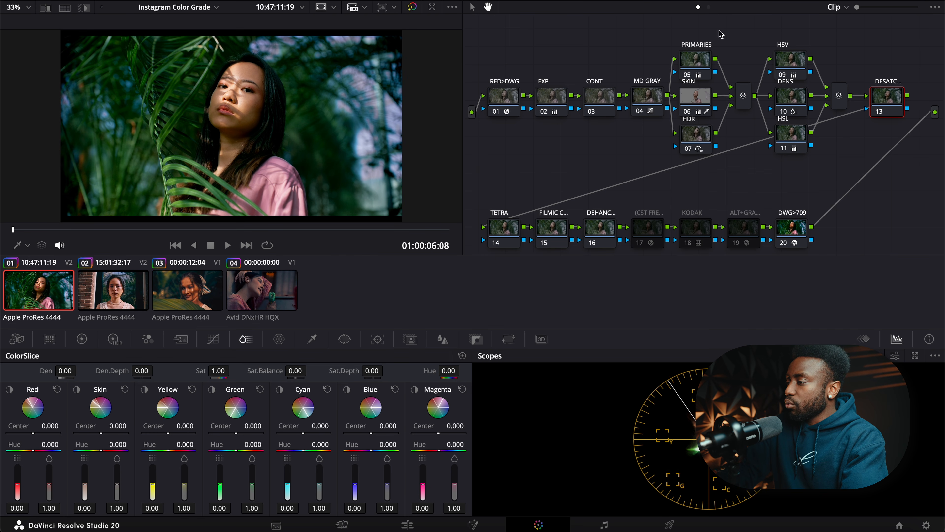
Step: Disable the DWG>709 output node and enable the CST node 17 before the KODAK node
scroll(559, 52, down, 3)
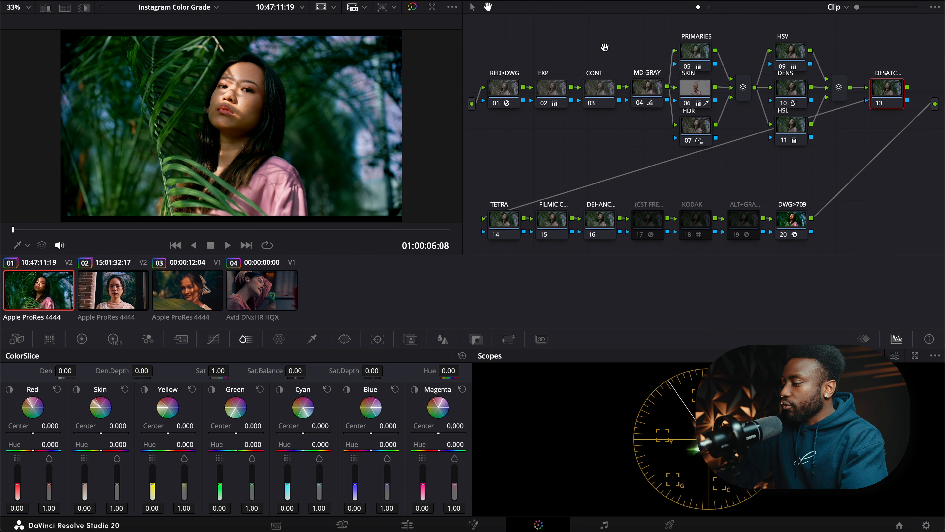
click(649, 220)
click(790, 211)
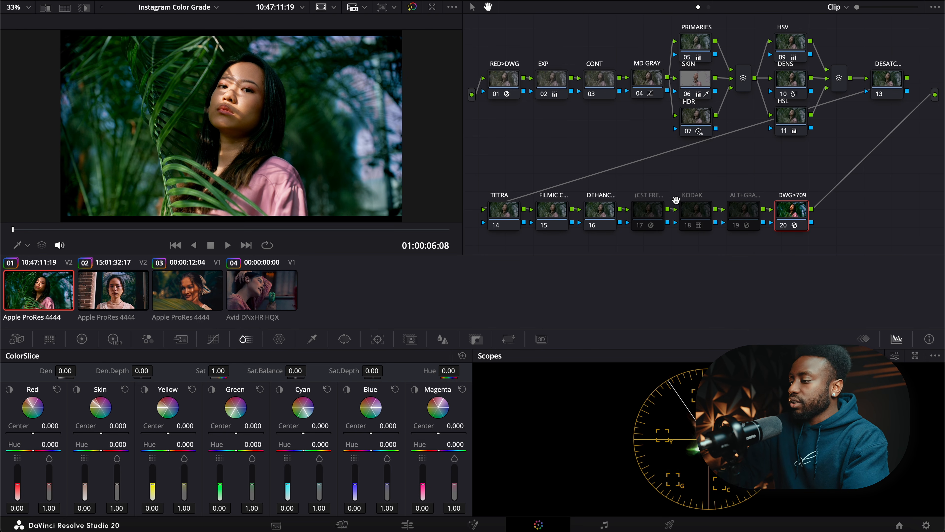
key(ctrl+d)
click(654, 215)
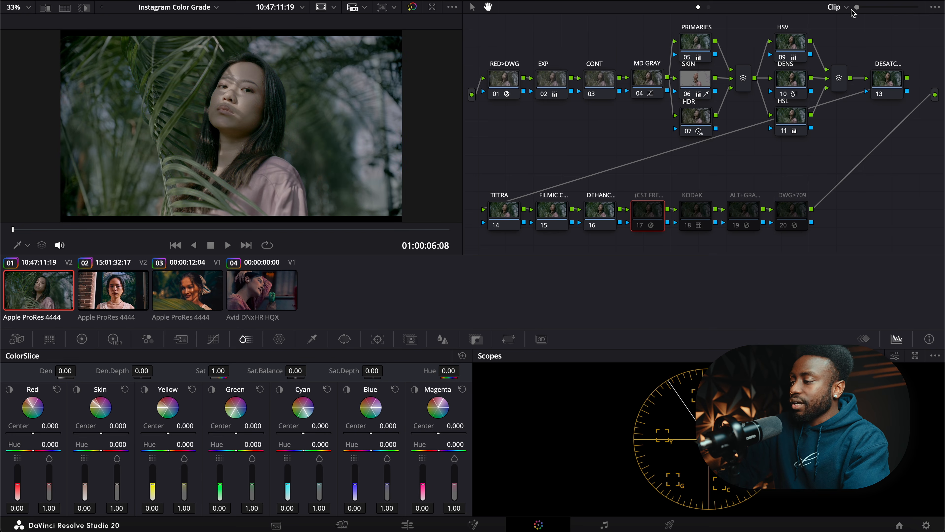
key(ctrl+d)
Step: Show node 17's Color Space Transform settings and examine its input and output options
click(861, 0)
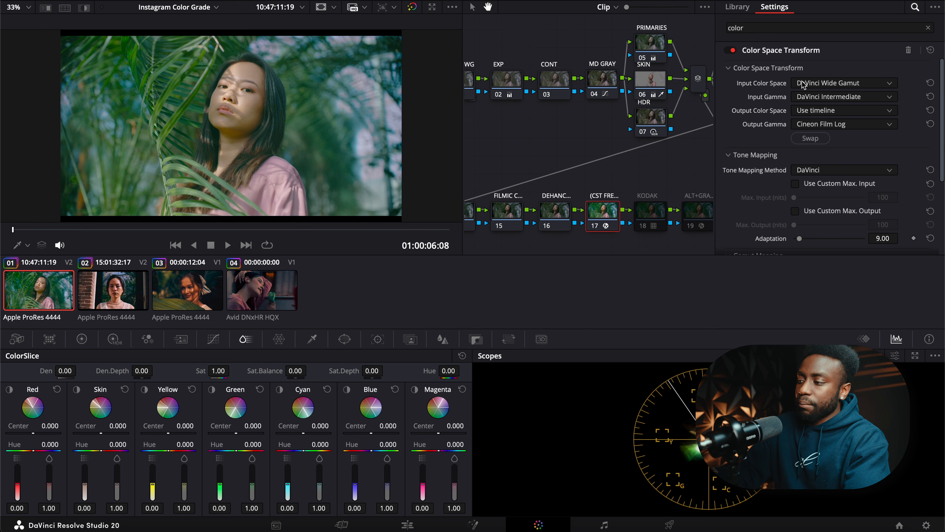
drag(650, 174, 596, 172)
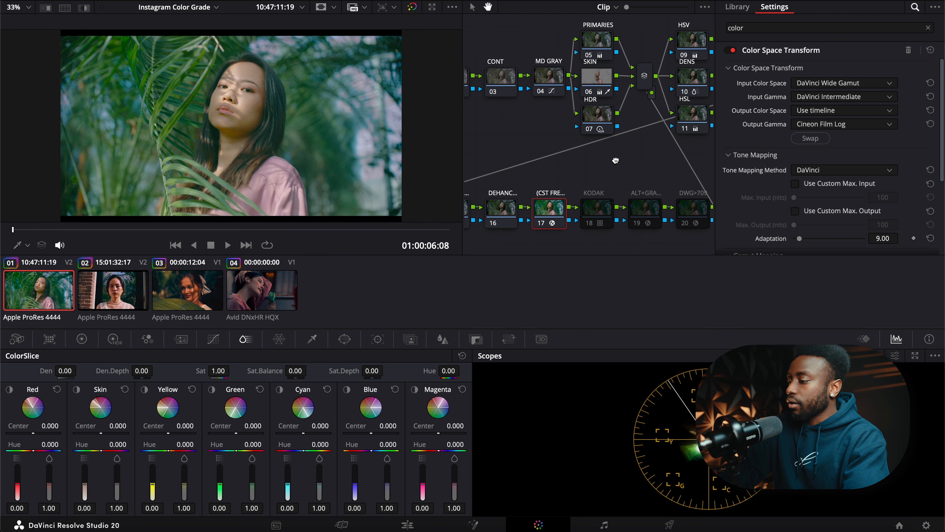
drag(616, 161, 602, 159)
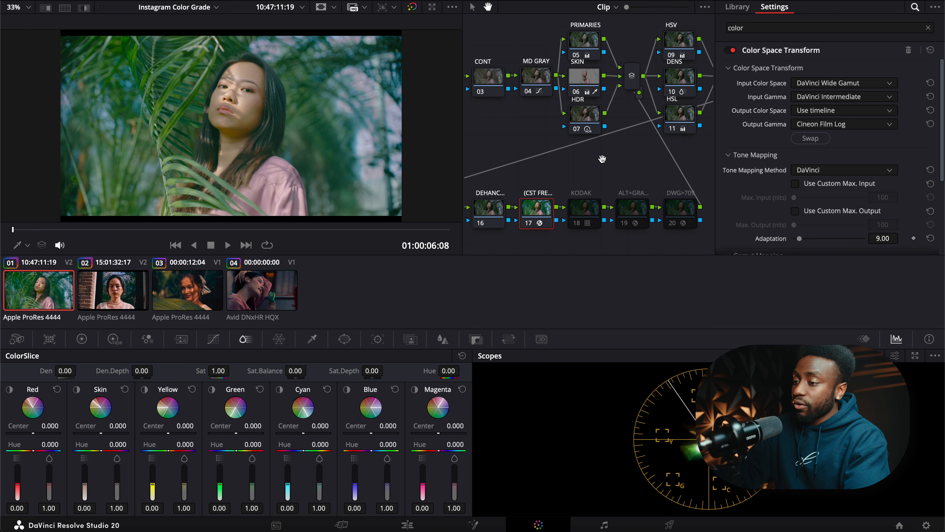
Step: Apply the Rec709 Kodak 2383 D55 film look LUT to the KODAK node, enable the node and hide the effects library
click(585, 210)
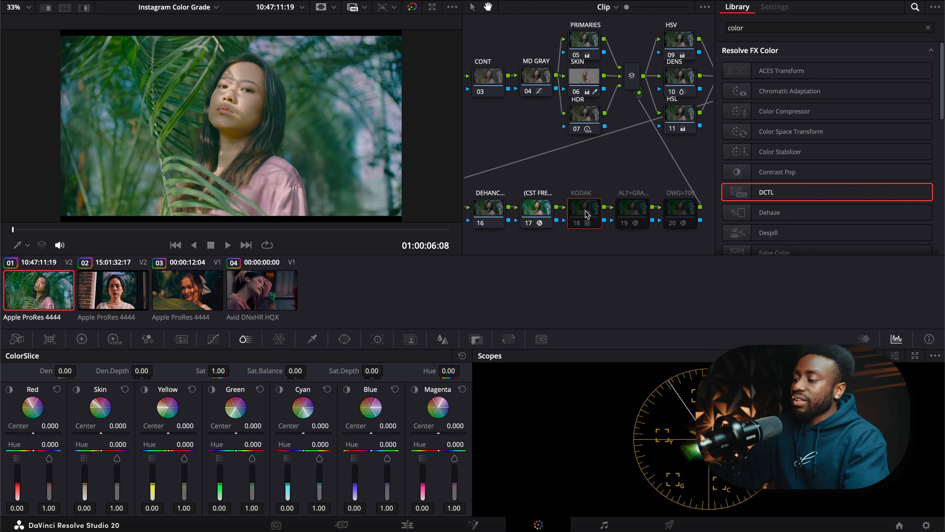
right_click(587, 220)
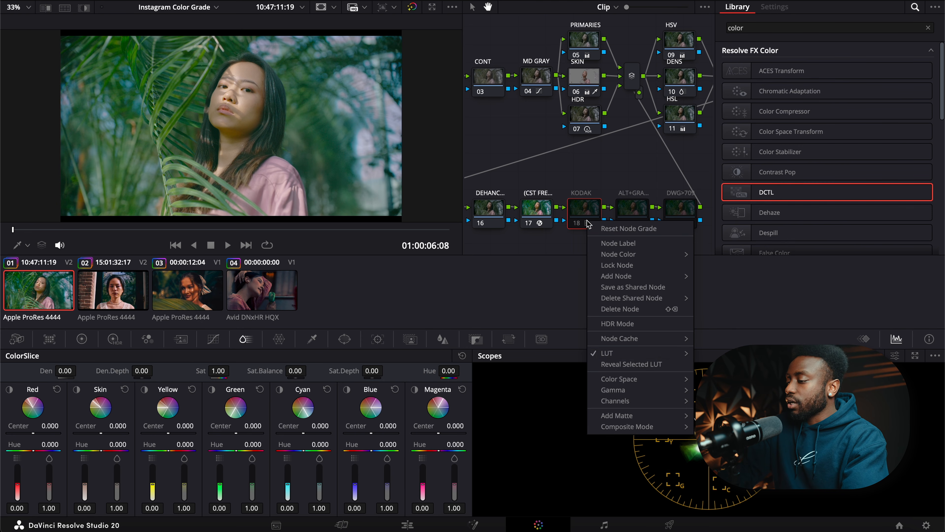
mouse_move(634, 358)
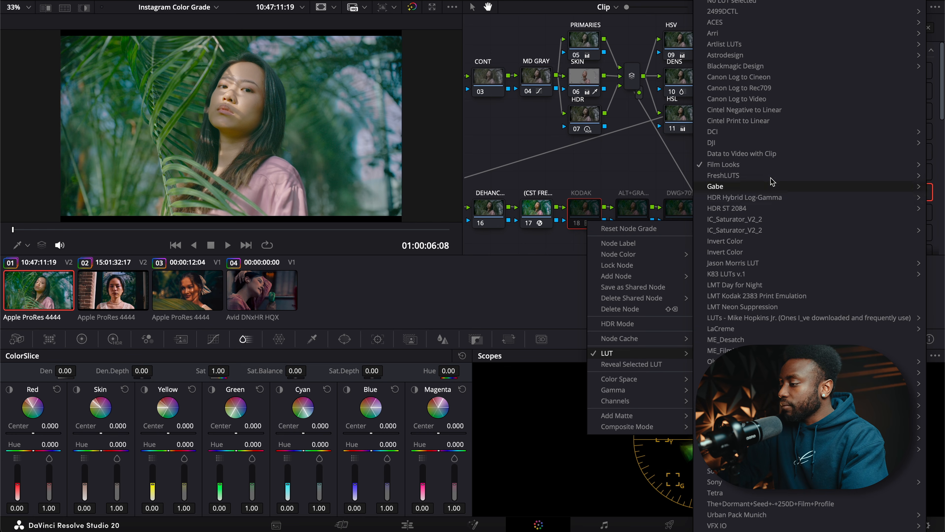
mouse_move(759, 169)
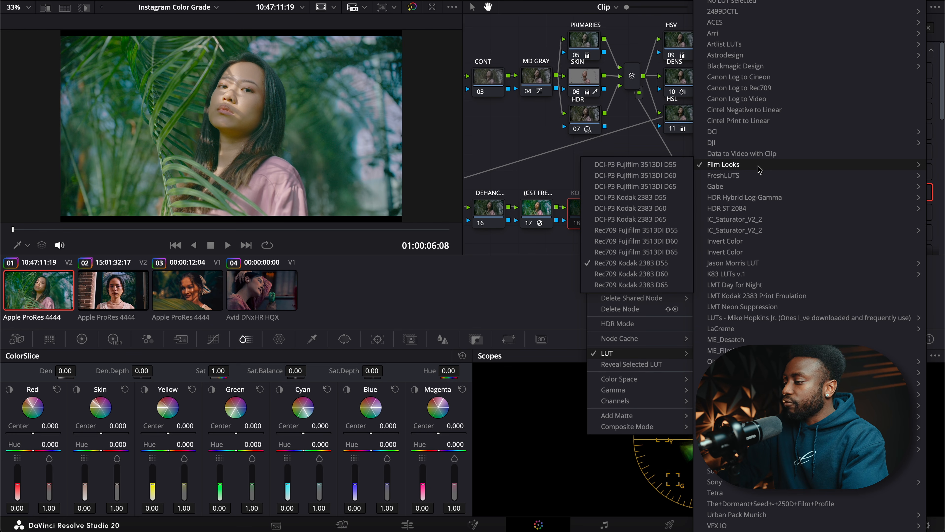
click(629, 263)
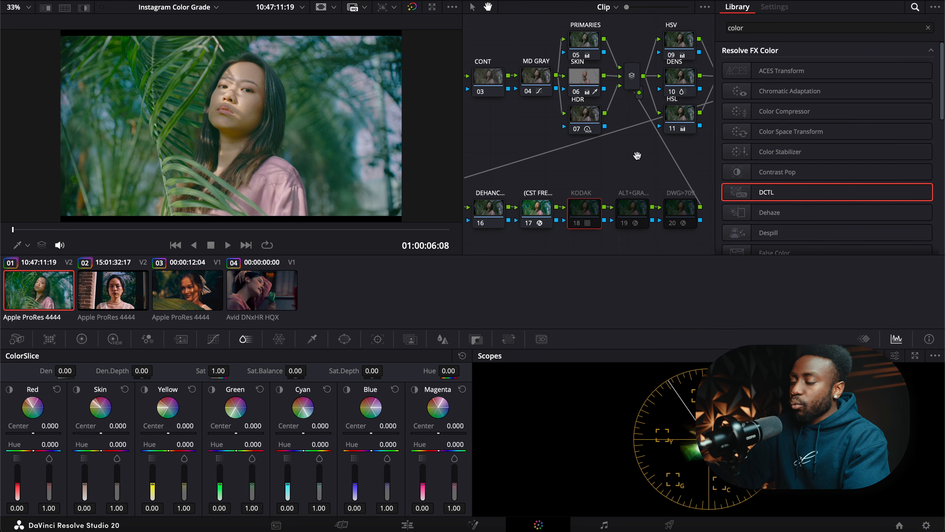
key(ctrl+d)
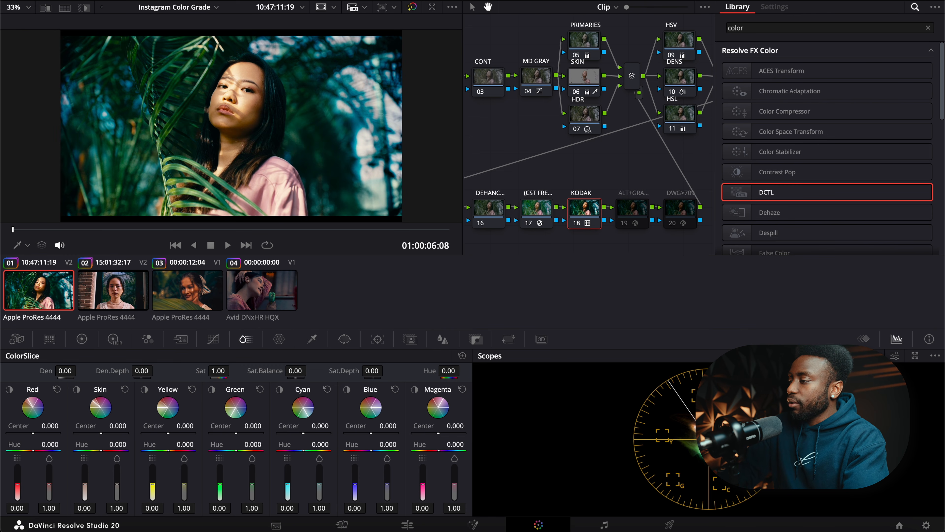
click(856, 0)
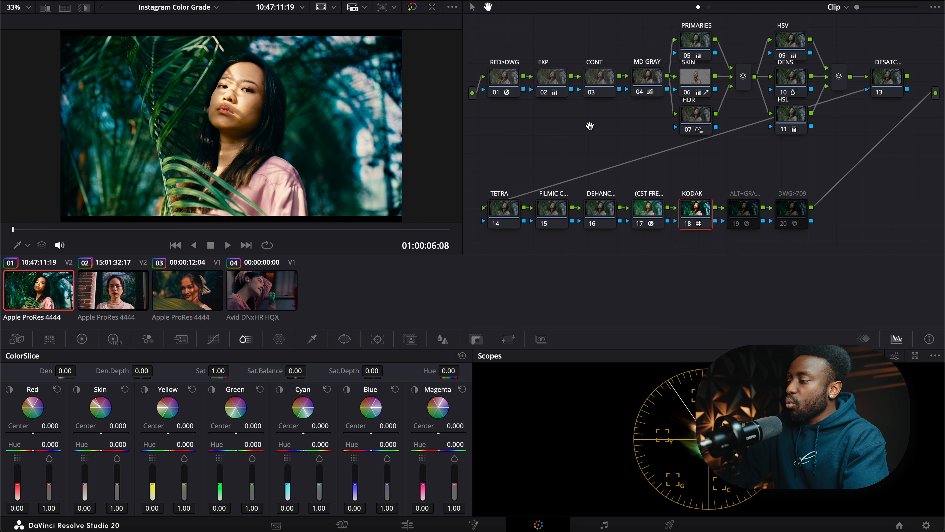
Step: Lower the Light zone's exposure to -0.35 in the HDR wheels of the HDR node
click(551, 79)
click(699, 116)
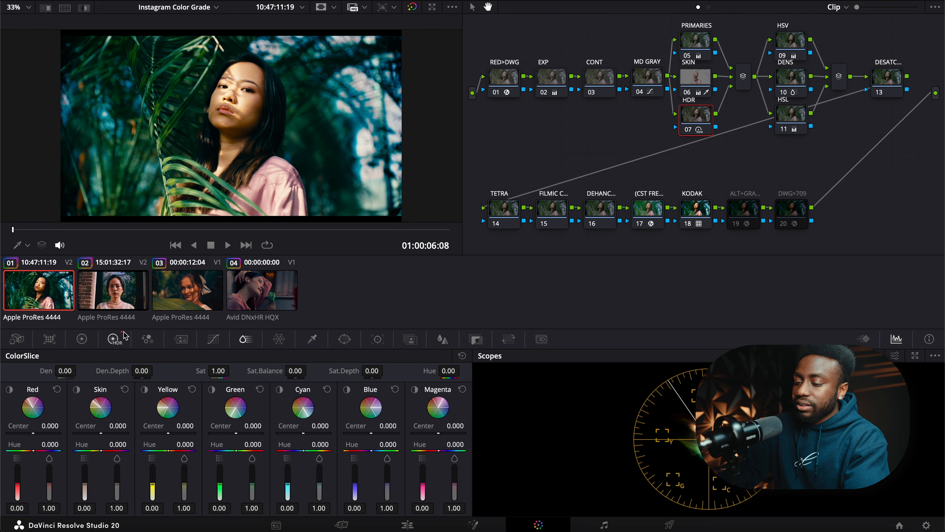
click(122, 338)
click(255, 393)
click(255, 393)
drag(292, 451, 279, 451)
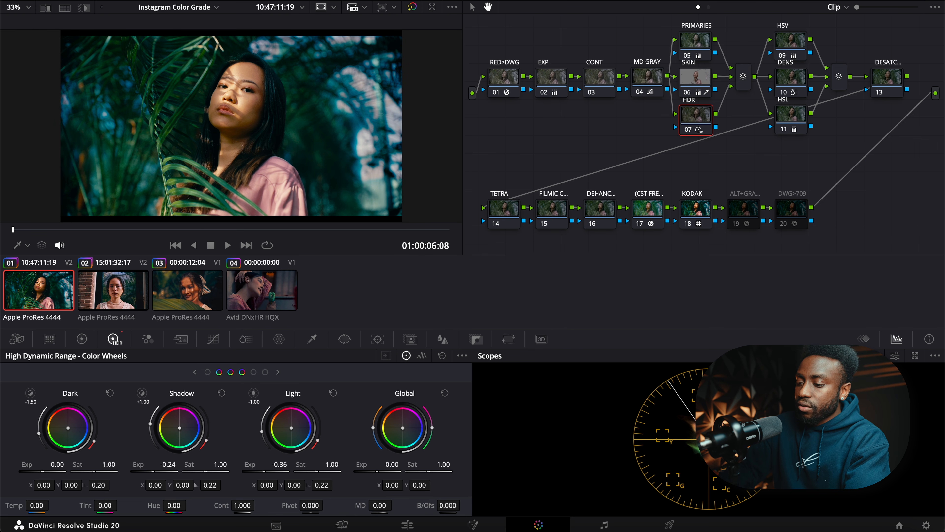
click(339, 392)
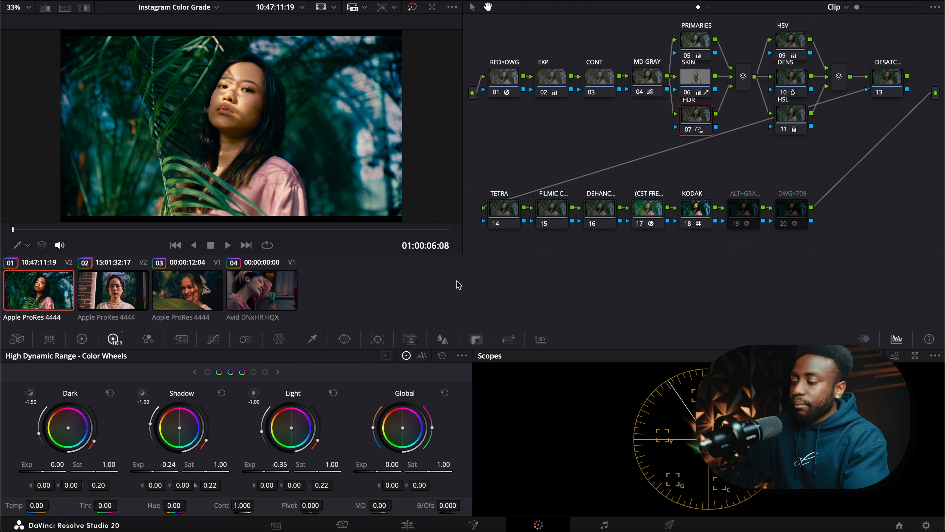
drag(686, 147, 687, 140)
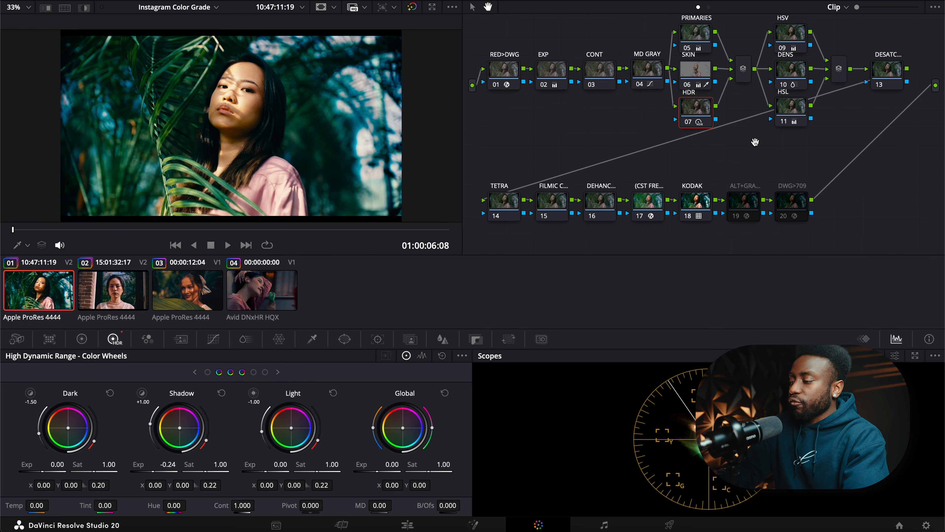
Step: Enable the grain node 19 and review its Film Grain composite and grain parameters
click(748, 208)
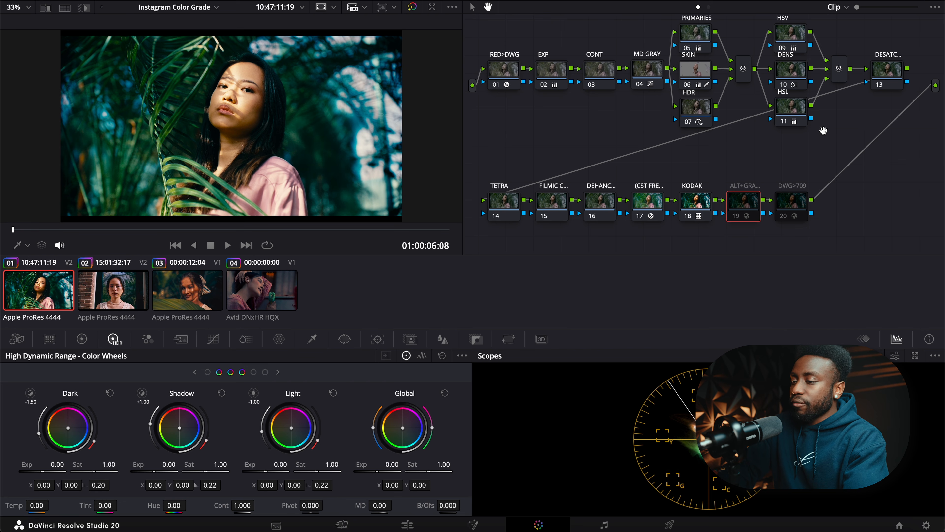
key(ctrl+d)
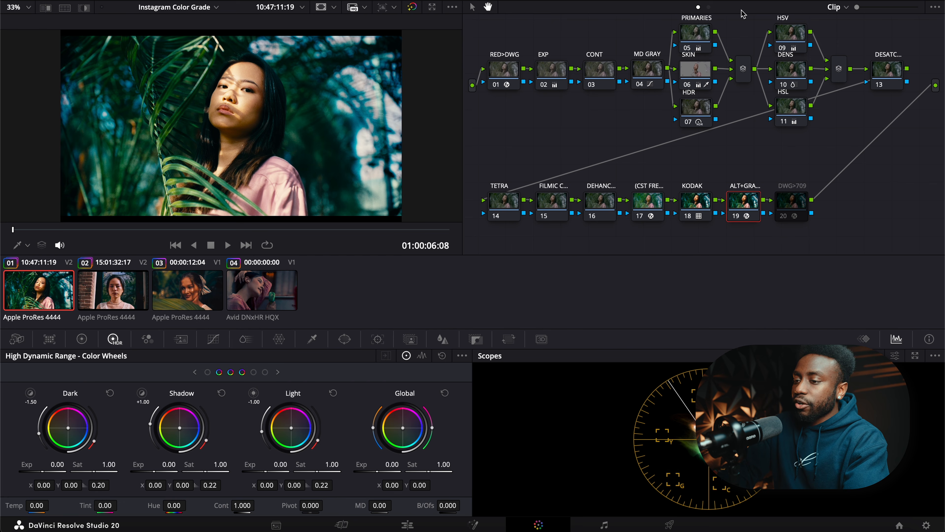
click(859, 1)
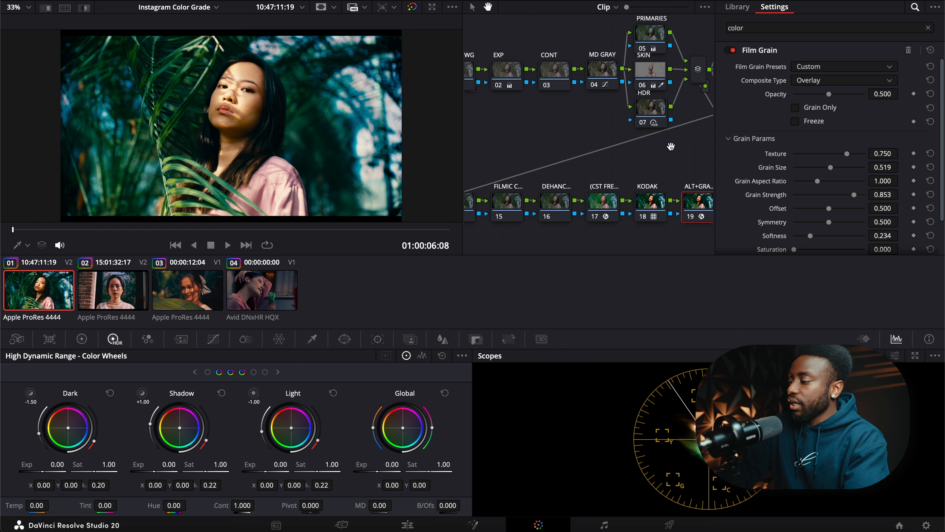
scroll(739, 184, down, 2)
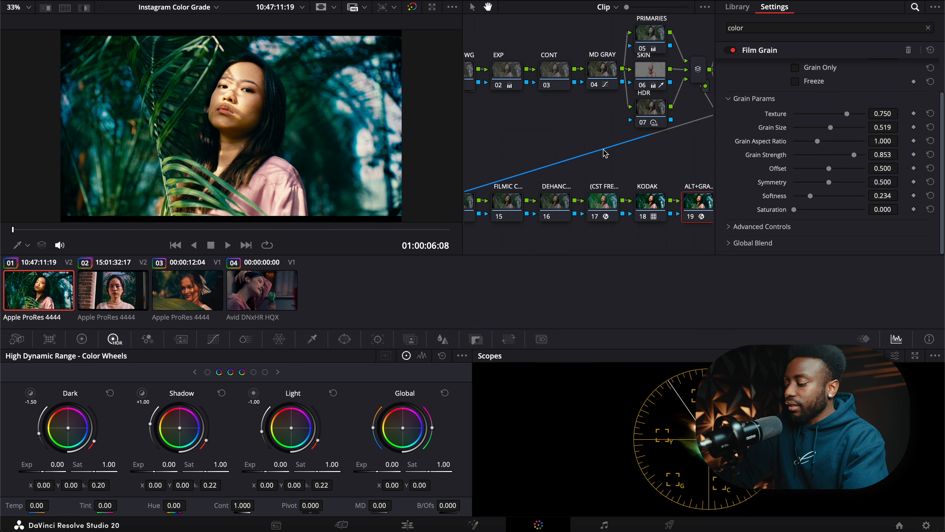
key(ctrl+f)
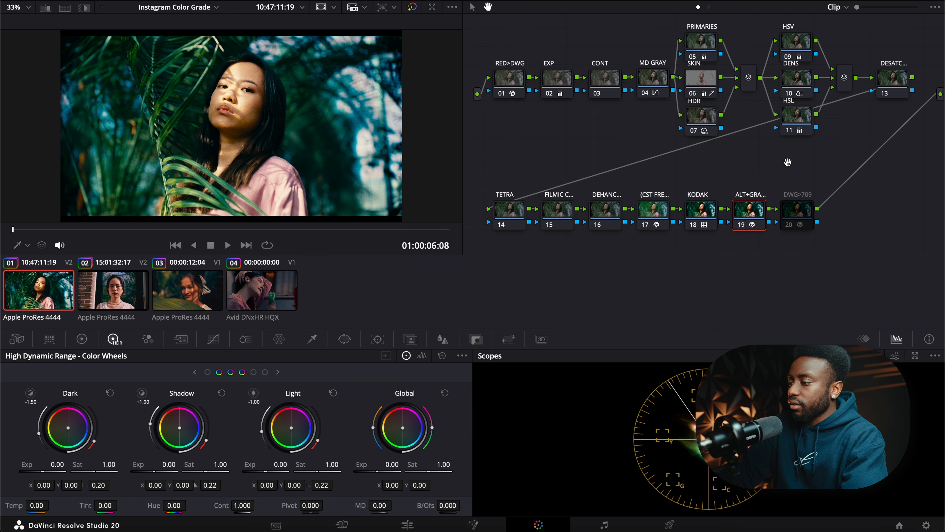
Step: Check the SKIN node's primaries wheels and highlight its qualified skin area in the viewer
click(700, 79)
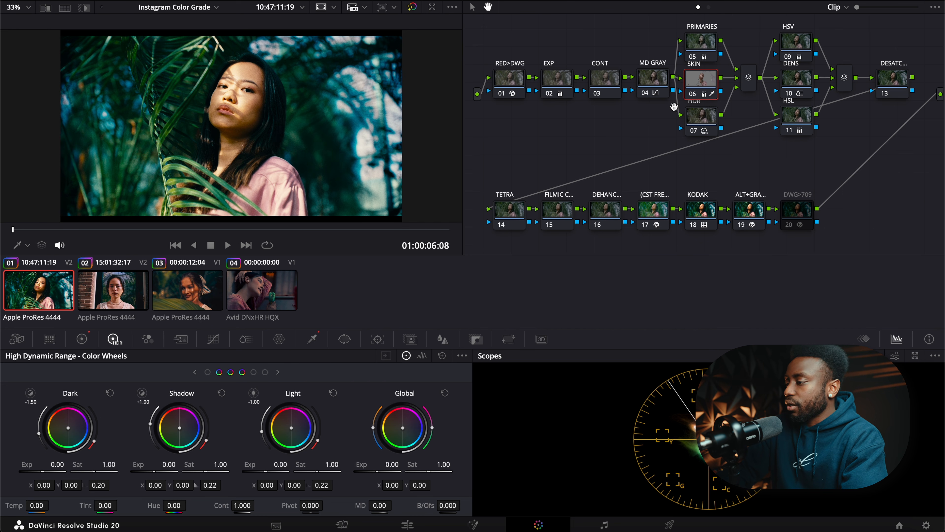
click(82, 339)
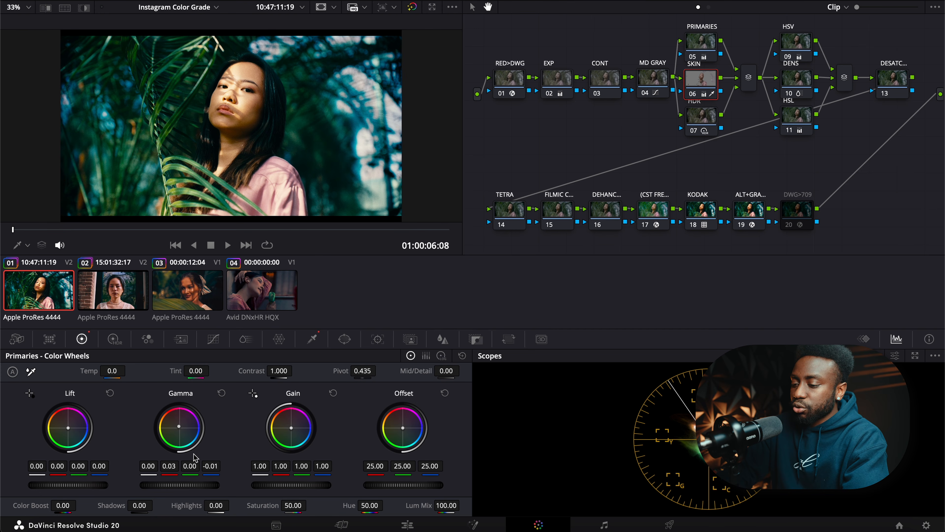
key(shift+h)
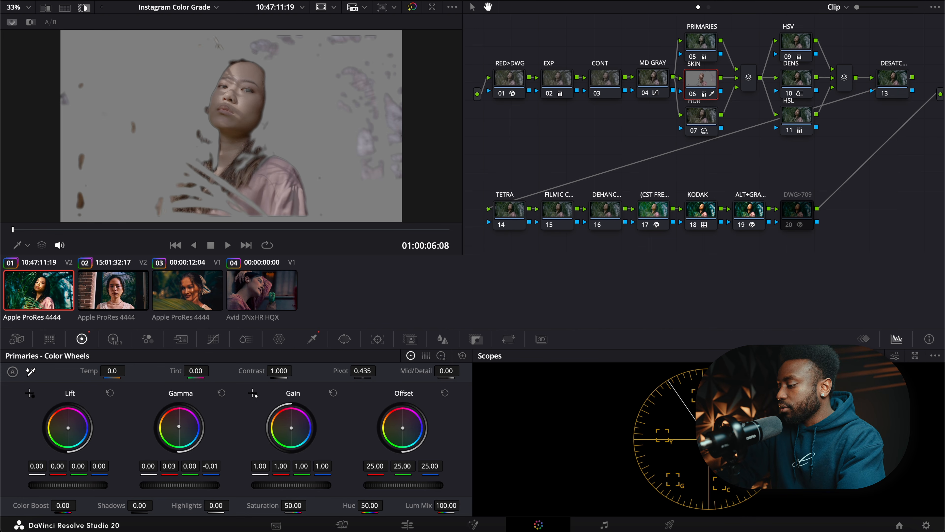
key(shift+h)
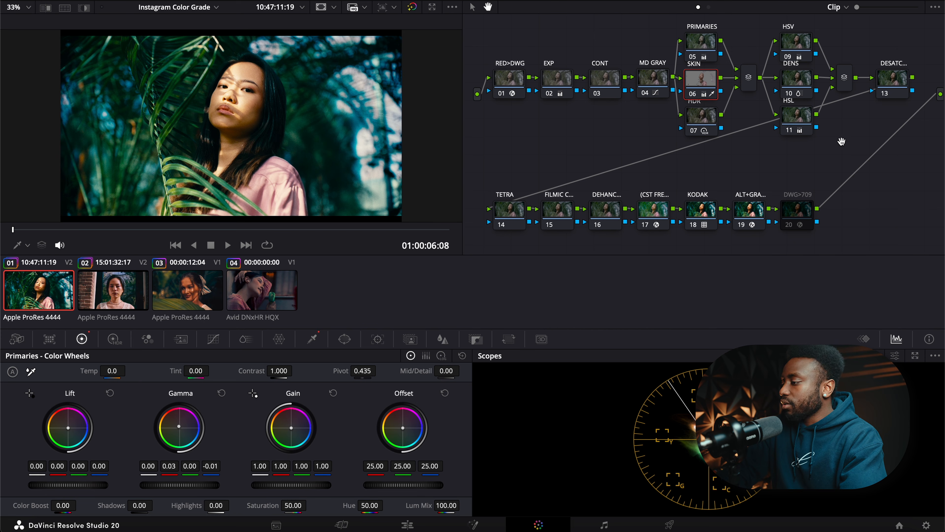
Step: Disable the grain, KODAK and CST nodes (19, 18 and 17) and re-enable the DWG>709 output node
click(749, 209)
key(ctrl+d)
click(701, 210)
key(ctrl+d)
click(649, 209)
key(ctrl+d)
click(794, 215)
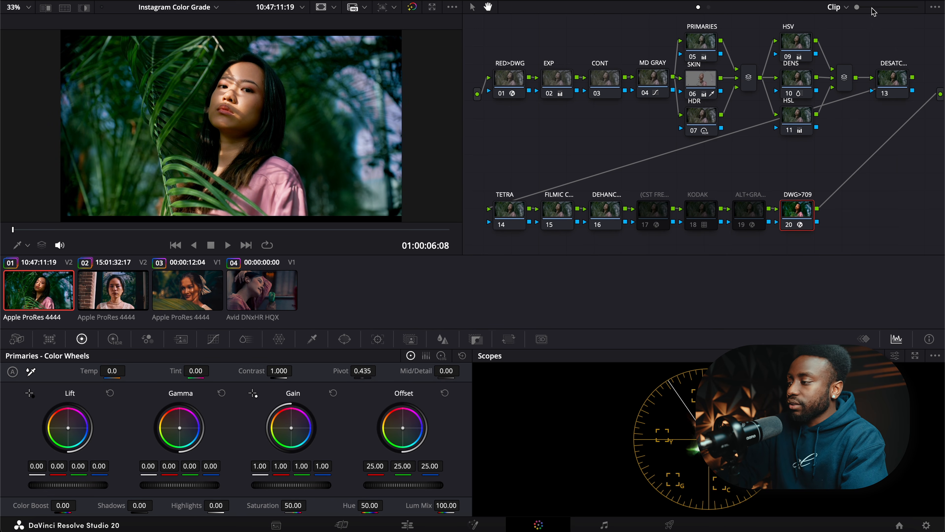
Step: Apply the ME_Desatch DCTL to node 13 with Red deSatch at -0.209 and Green deSatch at -0.349
drag(877, 38, 872, 30)
click(888, 69)
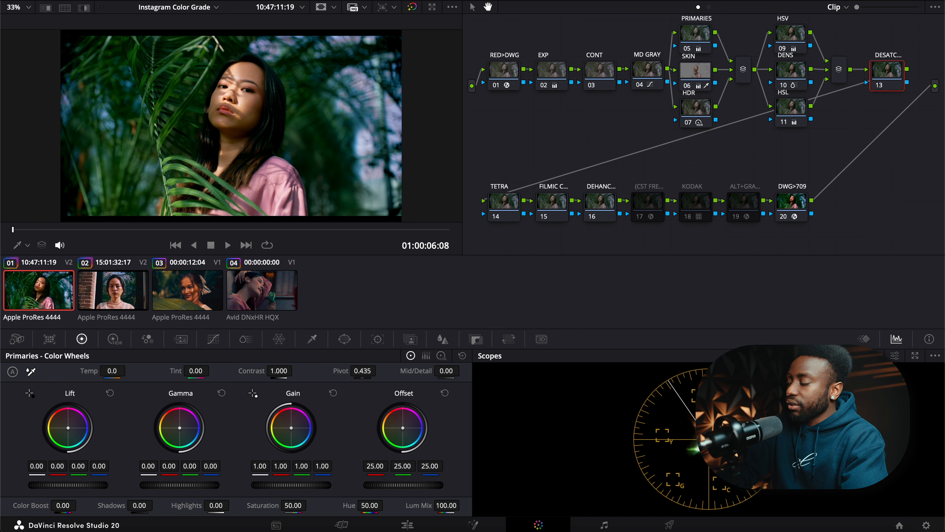
click(886, 1)
drag(685, 144, 569, 139)
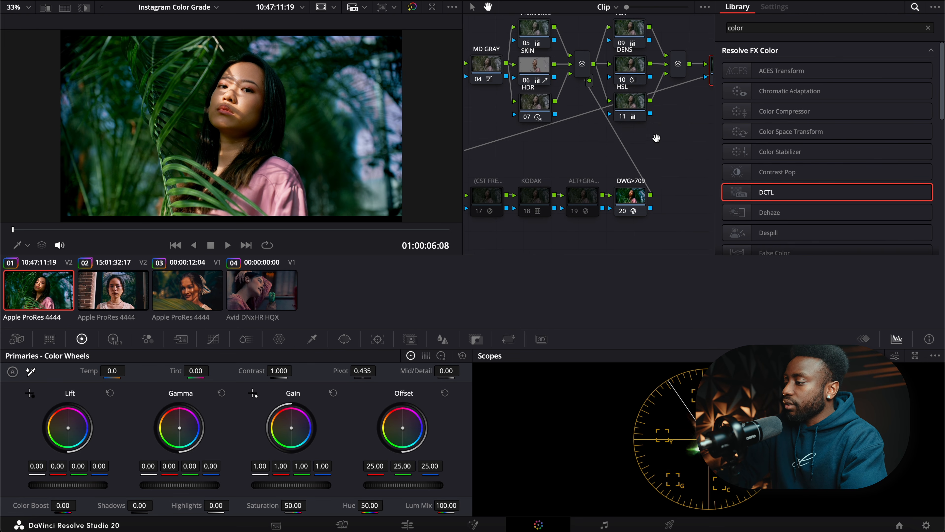
drag(710, 70, 711, 73)
click(802, 67)
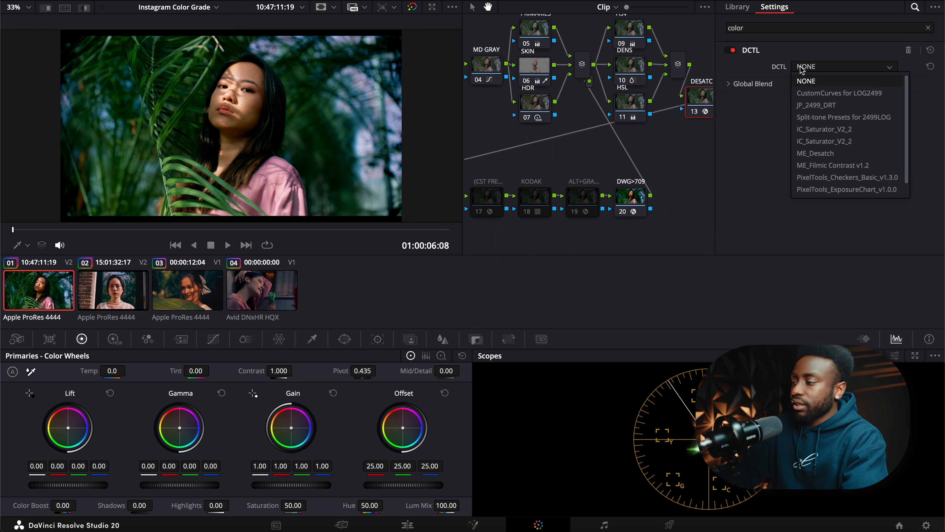
click(815, 153)
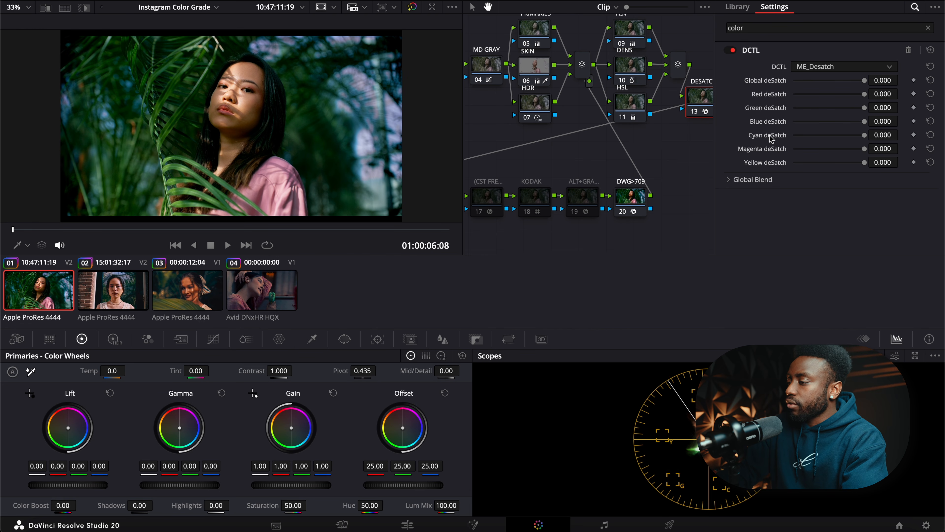
drag(864, 95, 842, 112)
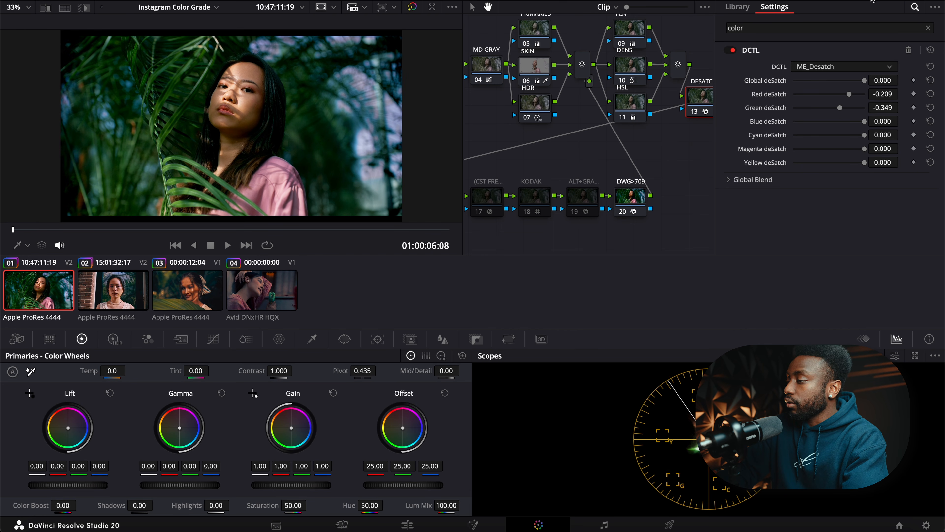
click(872, 1)
Step: Apply the Tetra DCTL to the TETRA node and adjust its Green-Green and Green-Blue values
click(528, 185)
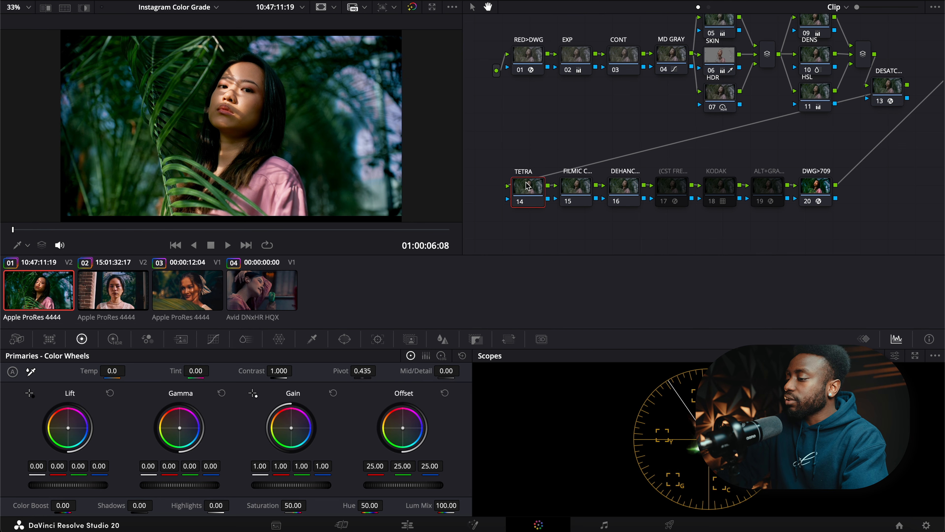
click(872, 2)
drag(664, 151, 705, 129)
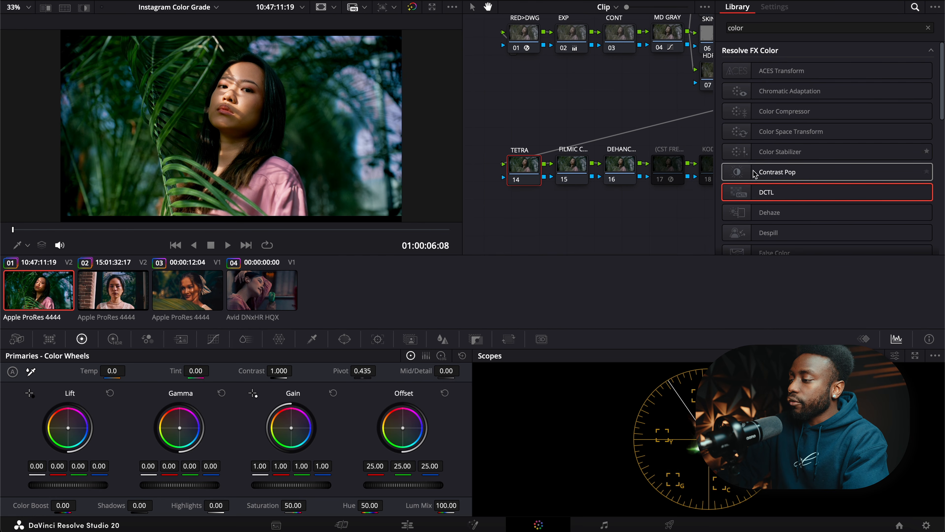
drag(758, 194, 524, 166)
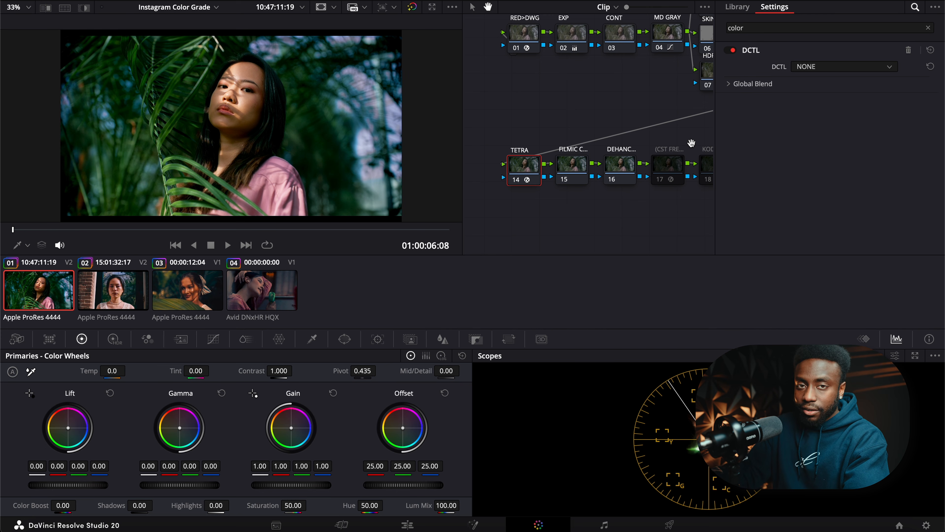
click(797, 70)
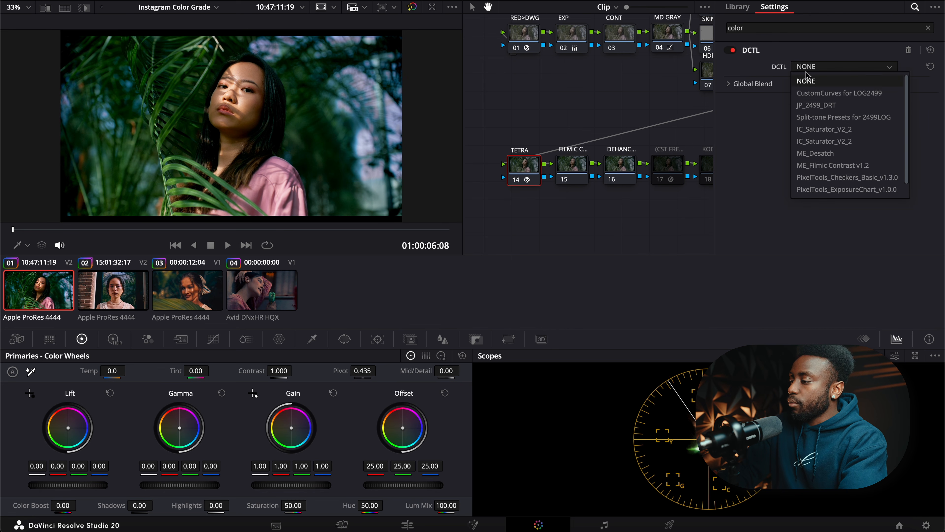
click(806, 189)
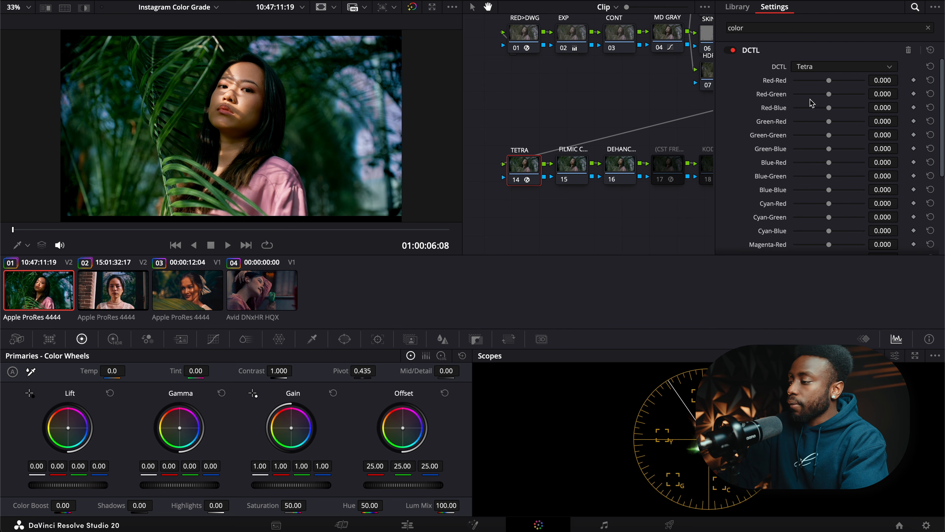
mouse_move(830, 135)
mouse_down()
mouse_move(839, 136)
mouse_move(831, 151)
mouse_up()
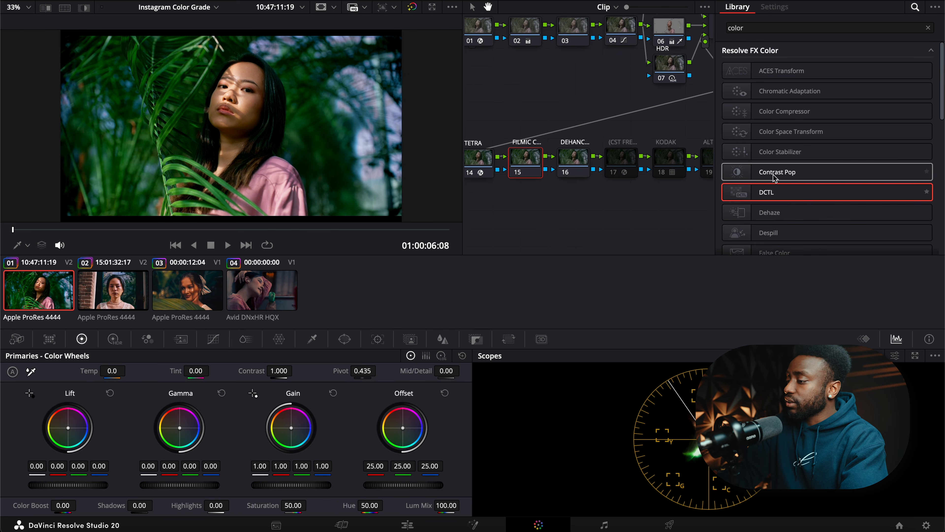
Step: Apply the ME_Filmic Contrast v1.2 DCTL to the filmic contrast node 15 and slightly lower its Contrast
drag(775, 192, 525, 160)
click(812, 69)
click(822, 169)
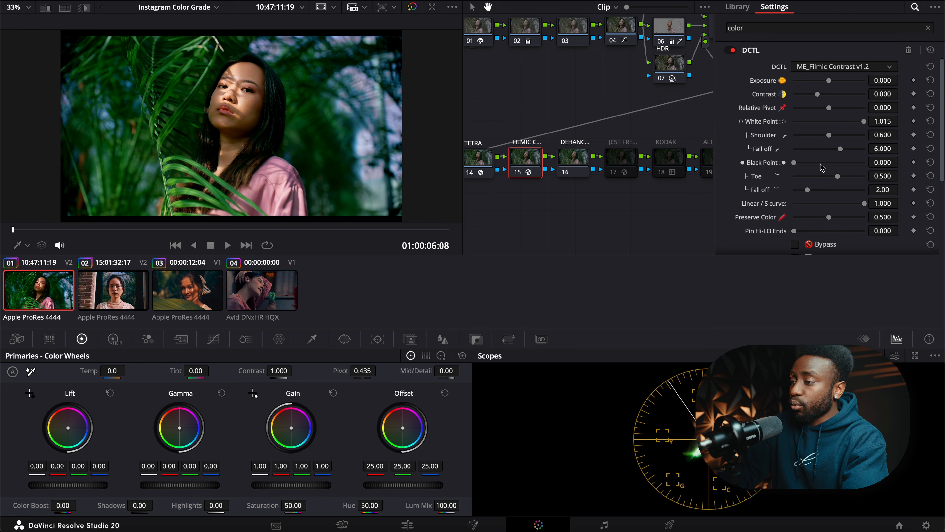
drag(548, 69, 547, 88)
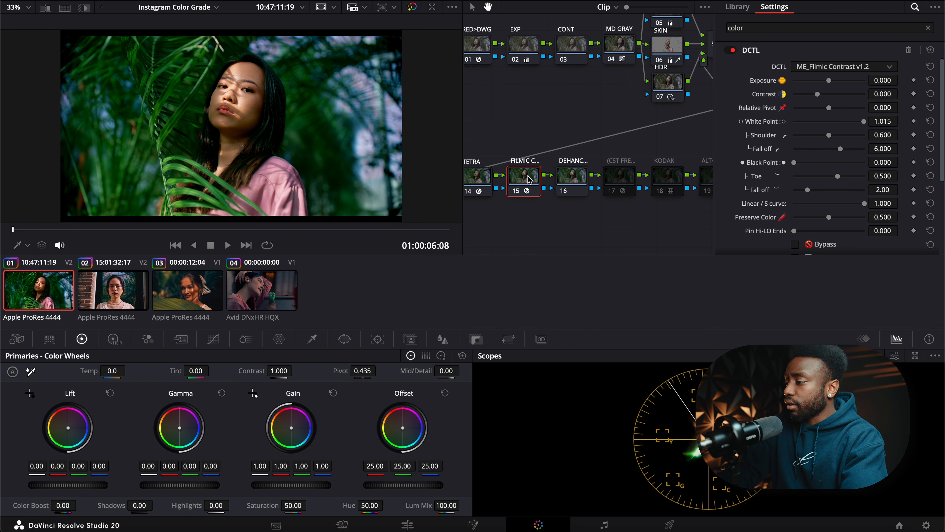
drag(819, 96, 813, 97)
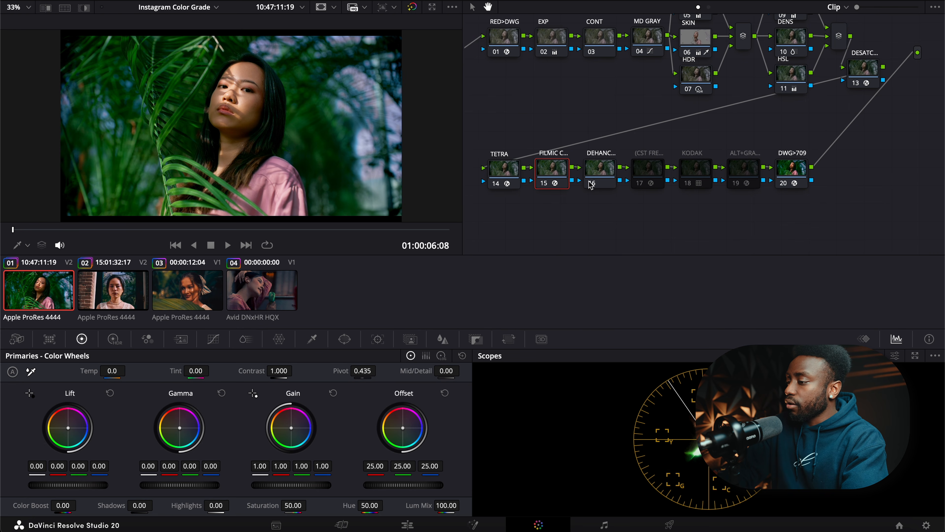
Step: Find Dehancer Pro 7.3.11 in the film emulation effects and add it to the Dehancer node 16
click(590, 181)
click(597, 175)
key(super+d)
click(858, 0)
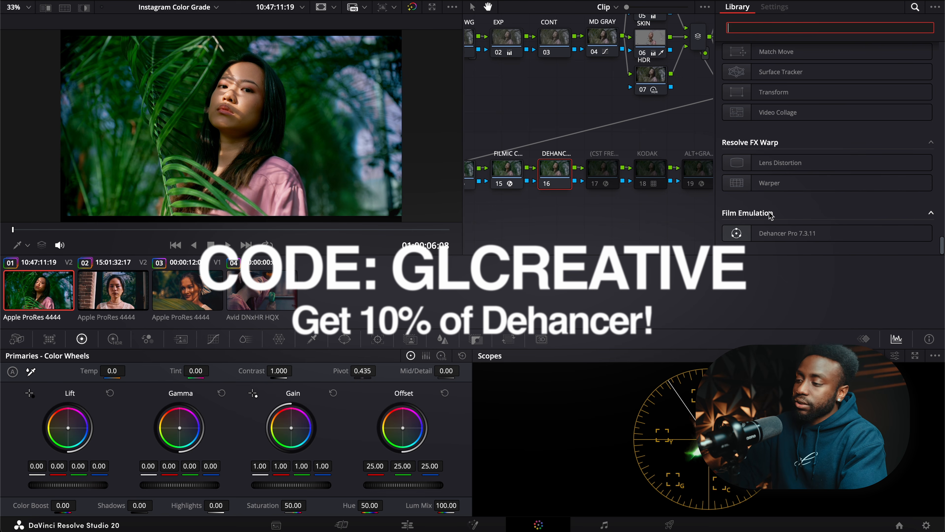
drag(787, 233, 554, 169)
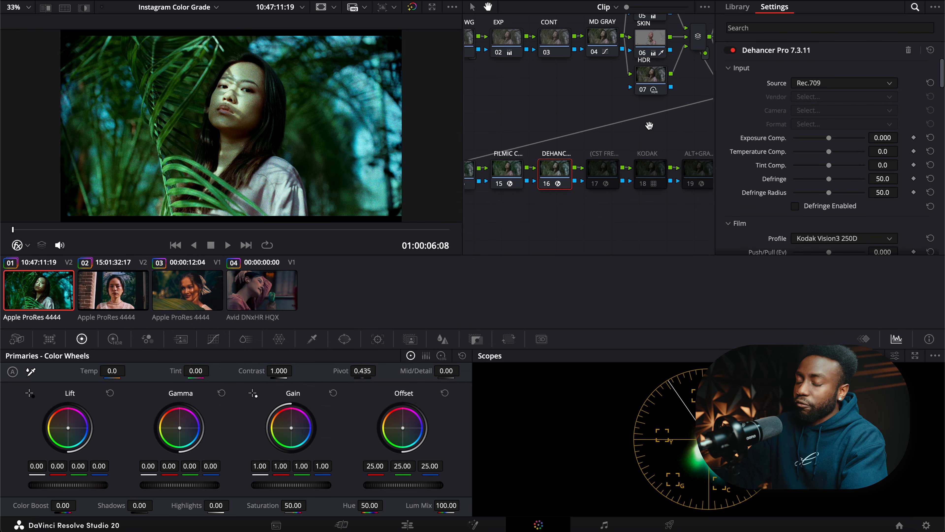
Step: Disable all Dehancer tools and set the input source to DVR WG/Intermediate
scroll(827, 106, down, 10)
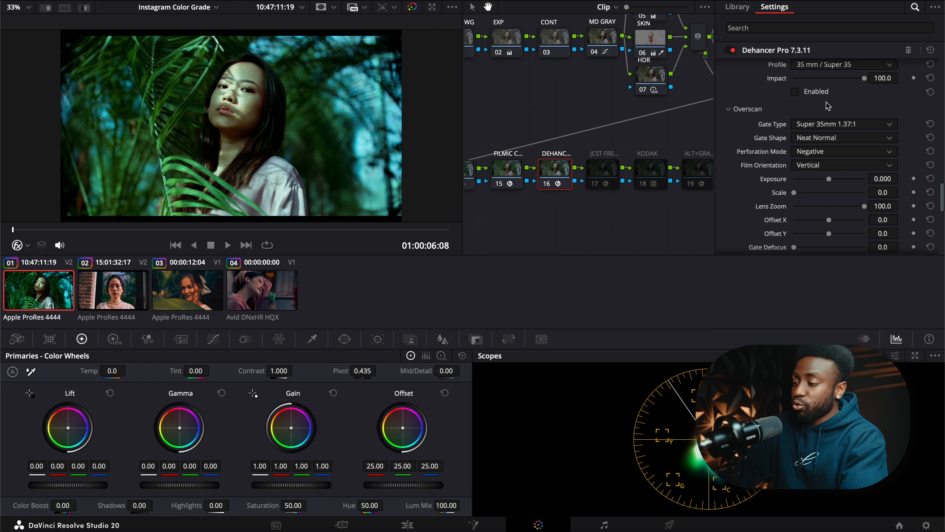
scroll(823, 126, down, 5)
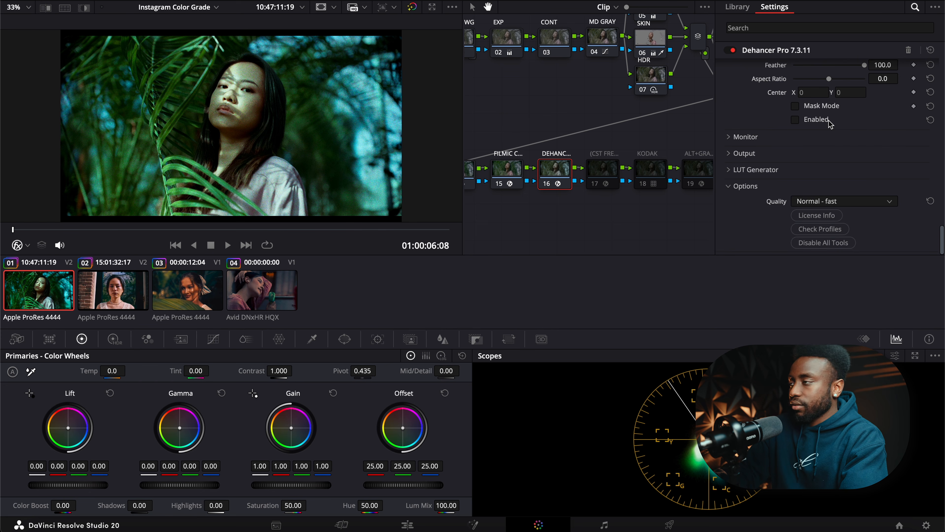
click(823, 243)
scroll(837, 172, up, 10)
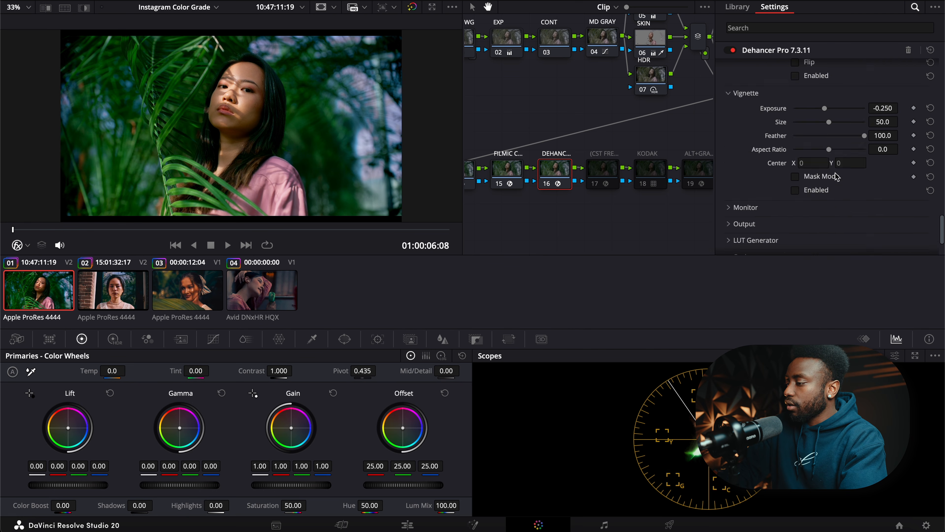
click(811, 83)
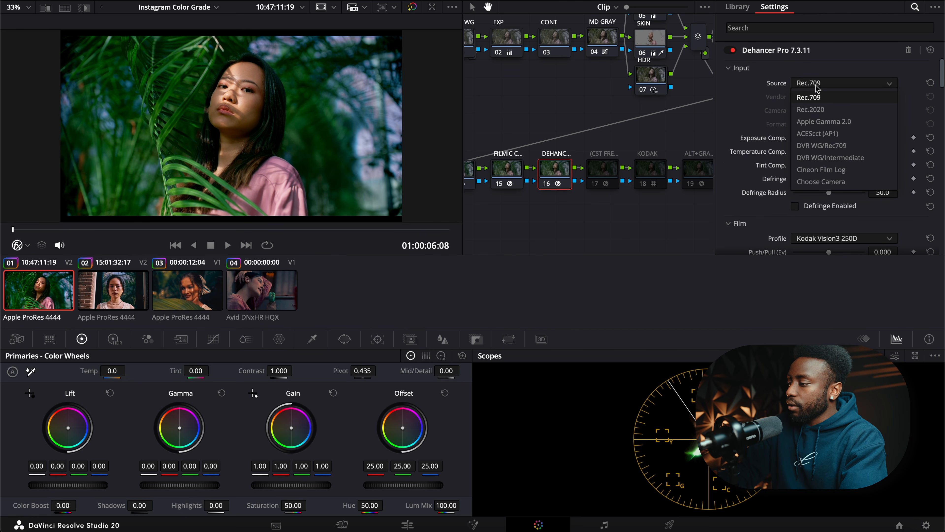
click(812, 162)
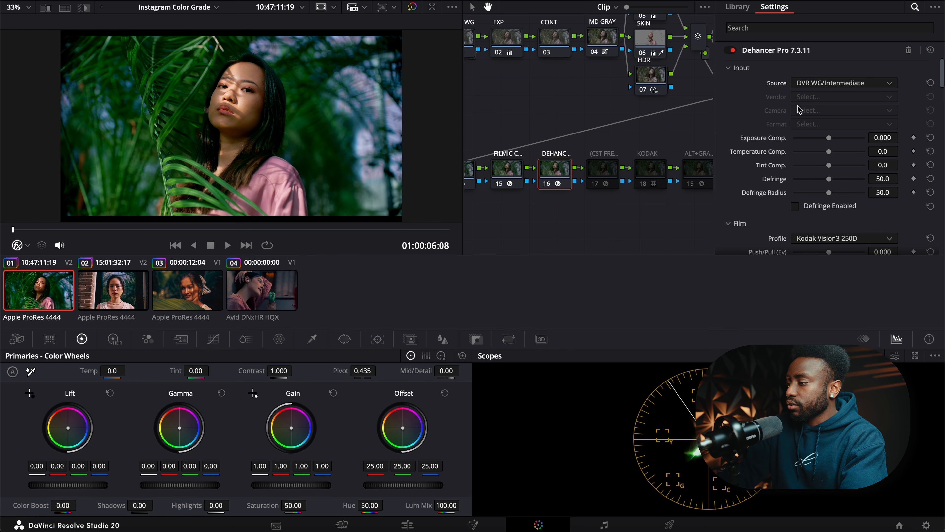
Step: Set the Dehancer film profile to Kodak Gold 200, enable the Film tool, and reset its Push/Pull after a trial adjustment
scroll(800, 109, down, 3)
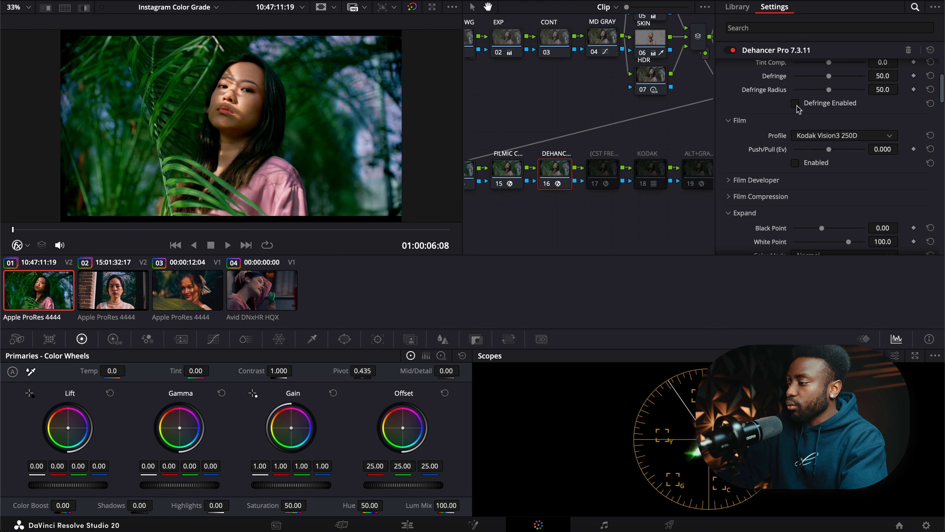
click(814, 136)
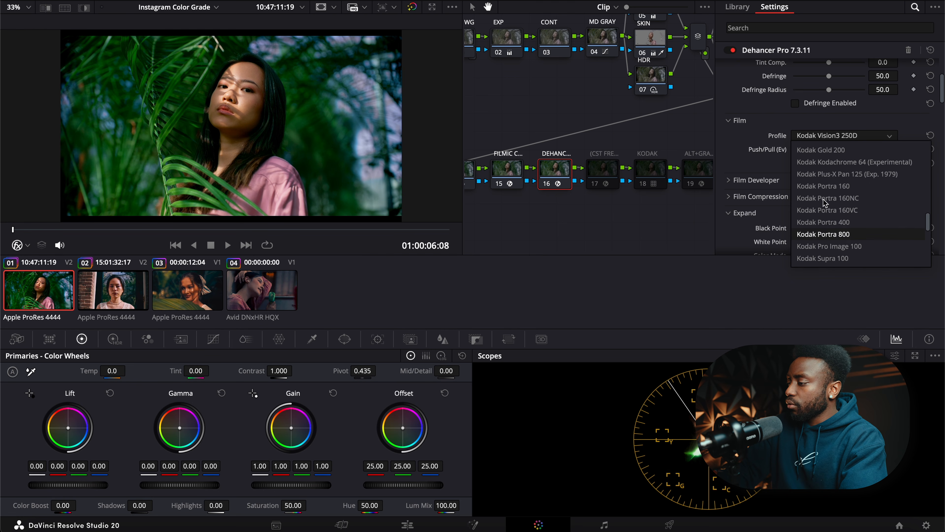
click(822, 210)
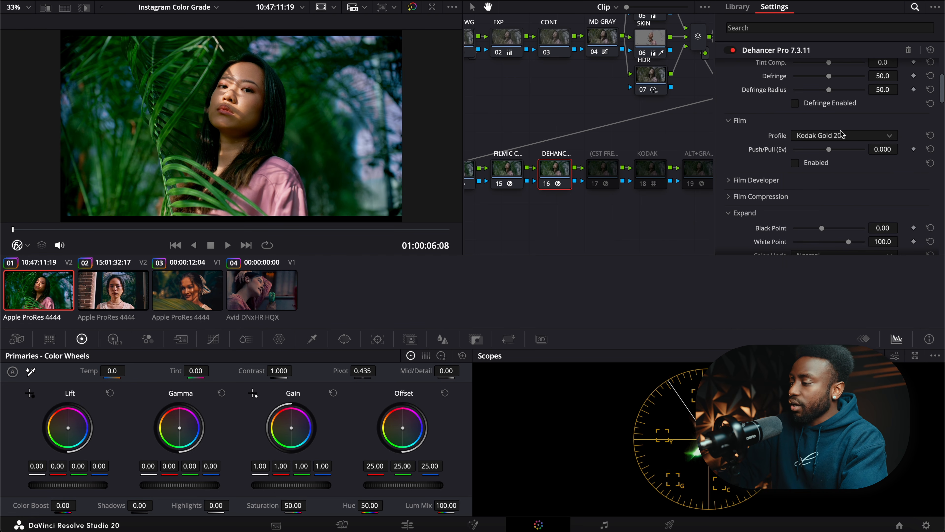
click(794, 165)
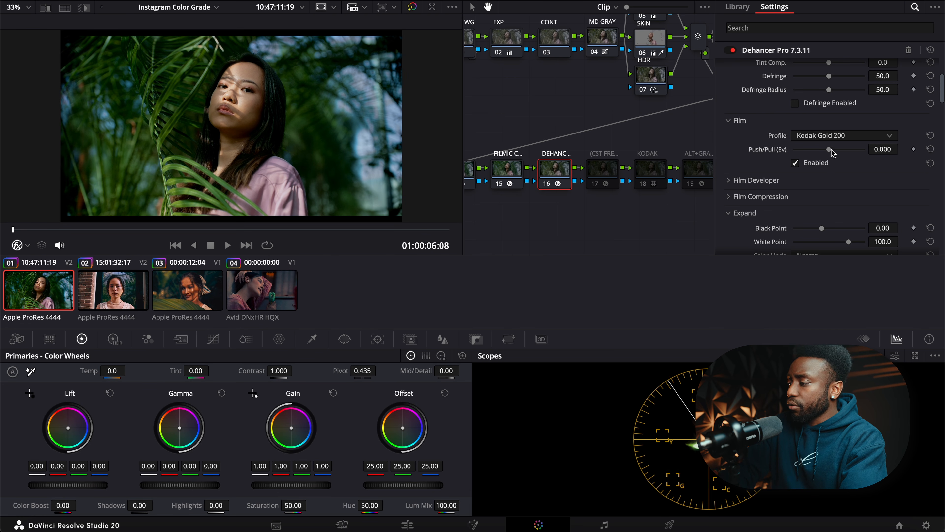
drag(832, 153, 836, 153)
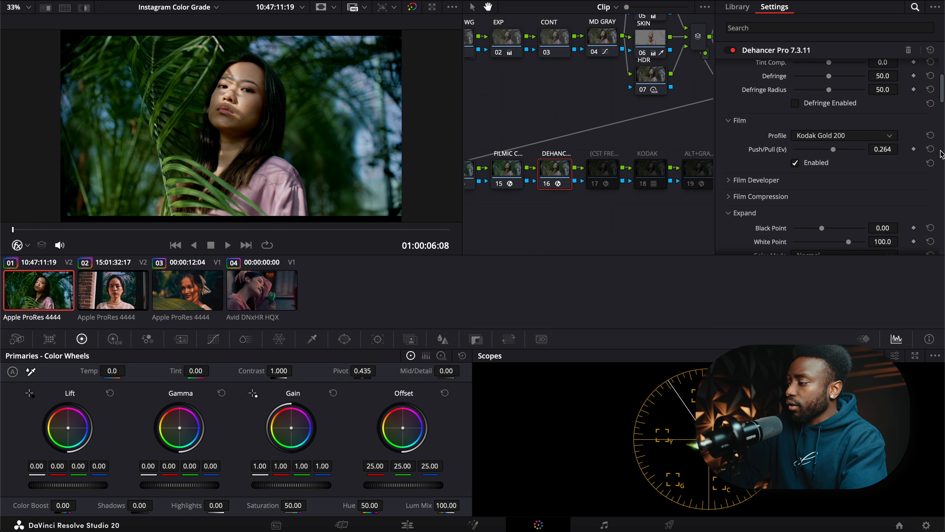
click(930, 150)
Step: Set the Dehancer print profile to Kodak 2383 Print Film and enable the Print tool
scroll(818, 200, down, 5)
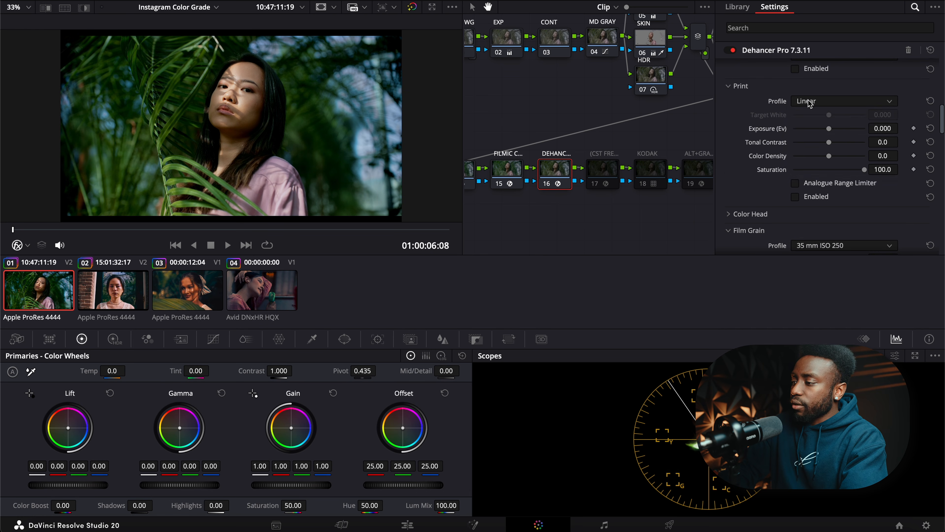
click(811, 101)
click(807, 155)
click(797, 198)
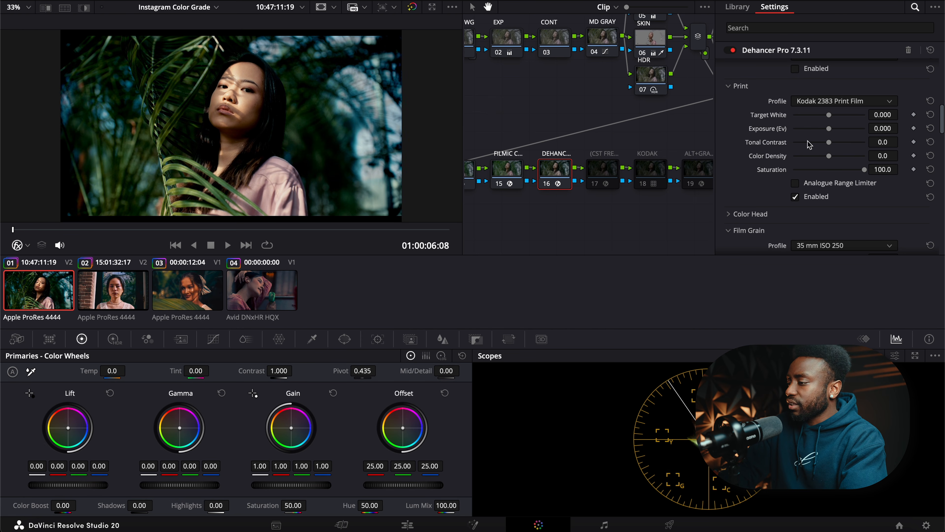
Step: Set the print's Tonal Contrast to about -9.7 and its Color Density to 100
drag(829, 142, 819, 143)
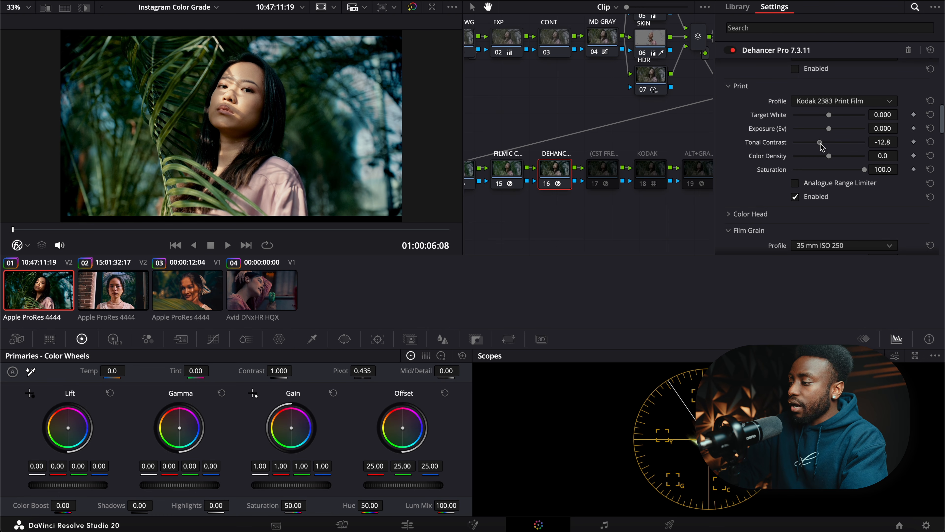
drag(820, 143, 820, 143)
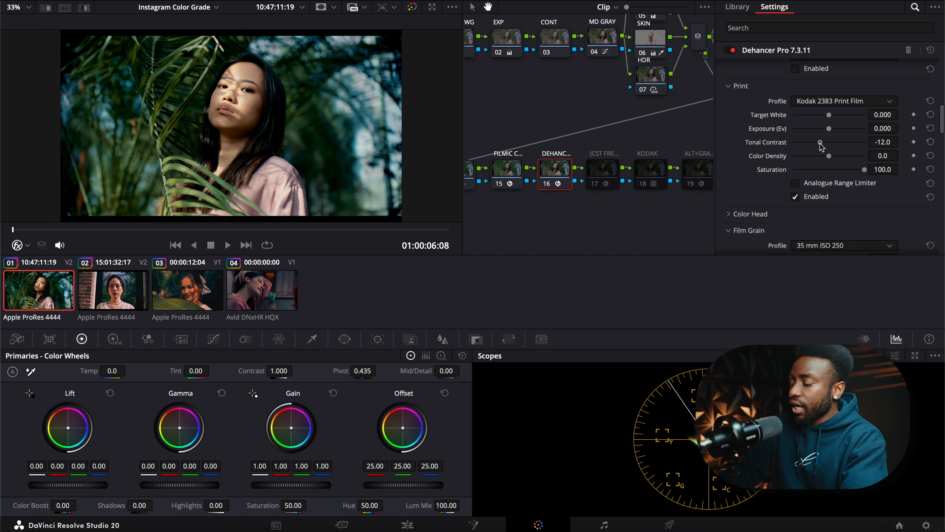
scroll(822, 143, up, 3)
drag(828, 222, 871, 226)
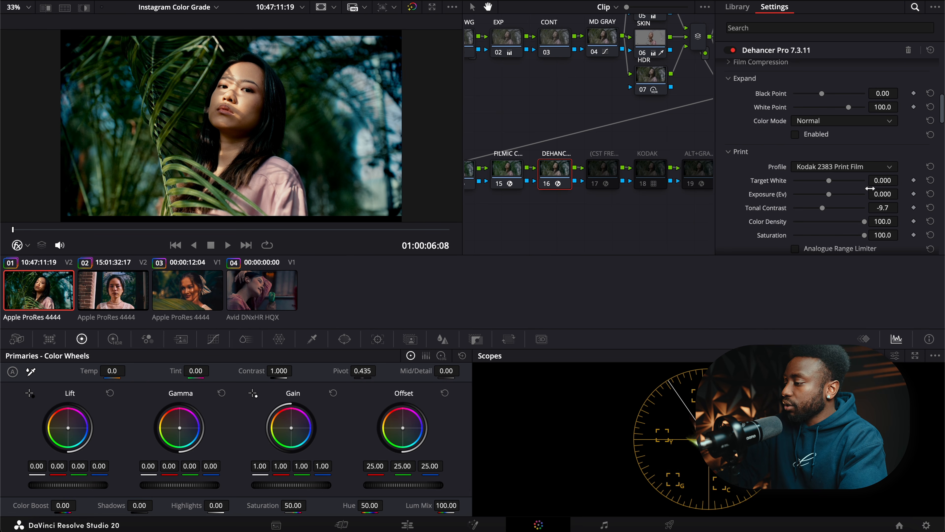
Step: Expand the Film Developer settings and examine their contrast, gamma and color controls
scroll(819, 149, up, 3)
click(794, 121)
click(784, 116)
click(770, 106)
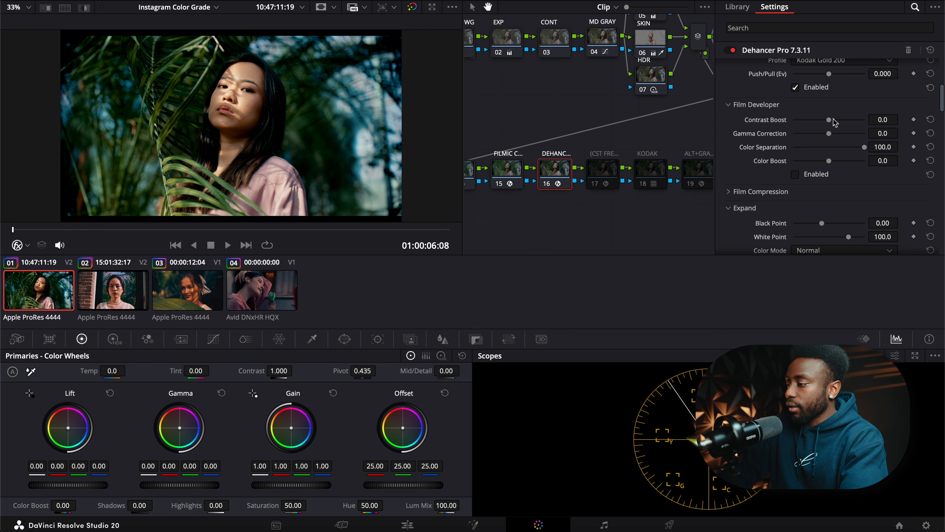
Step: Enable Bloom with the 35 mm / Super 35 profile and raise its Amplify to 62
scroll(834, 122, down, 5)
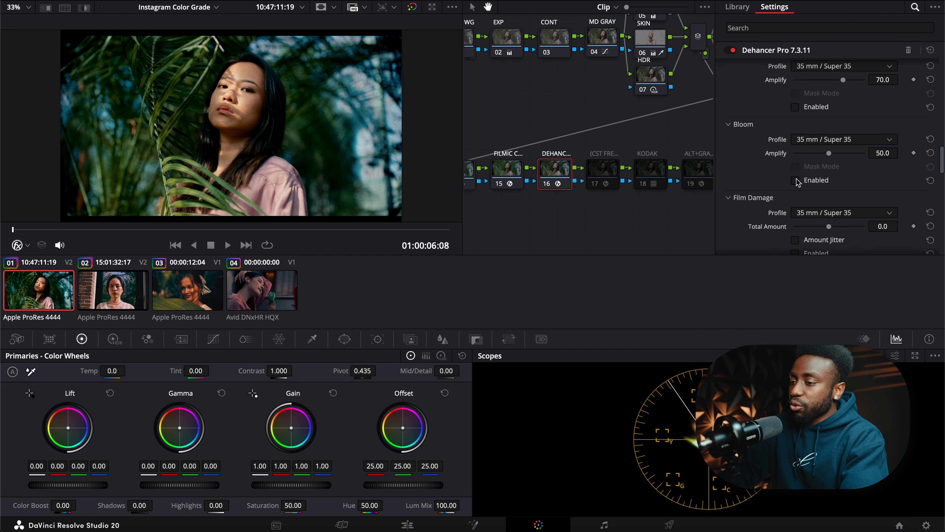
click(795, 180)
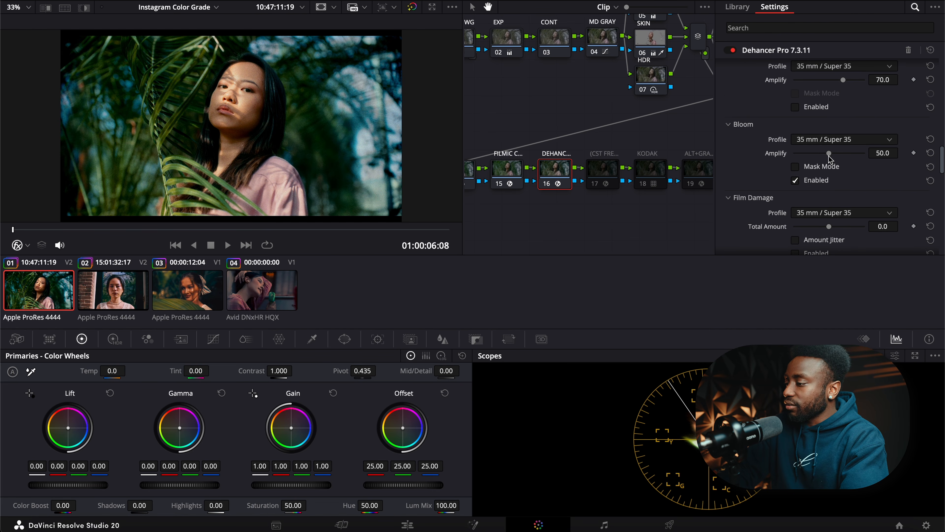
click(829, 144)
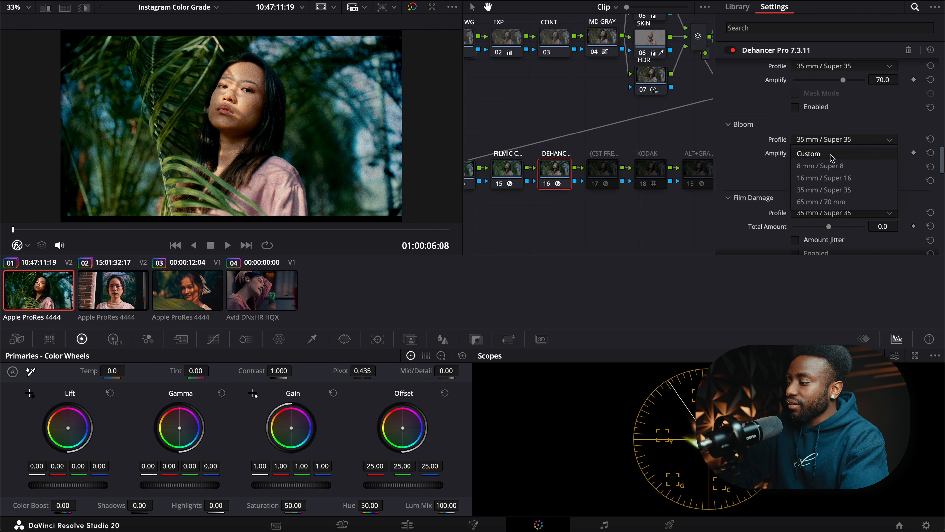
click(832, 141)
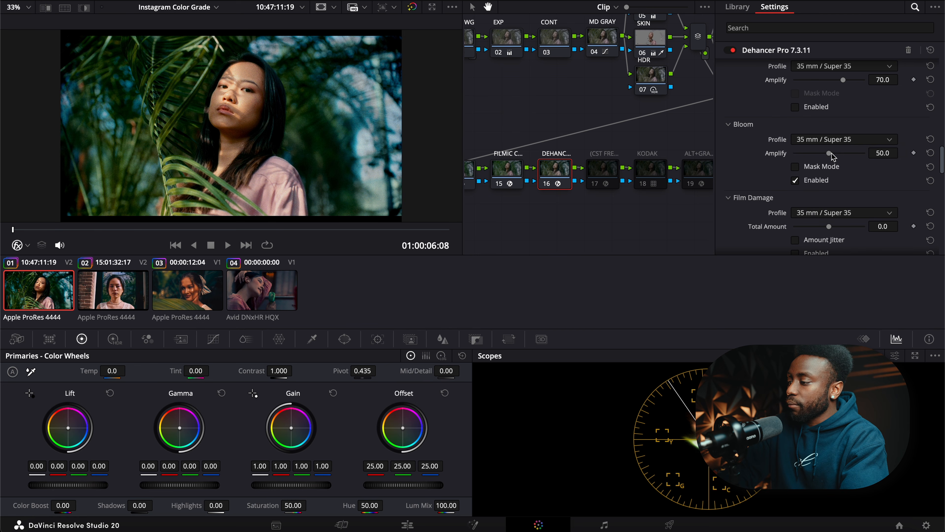
mouse_move(830, 154)
mouse_down()
mouse_move(853, 156)
mouse_move(837, 157)
mouse_up()
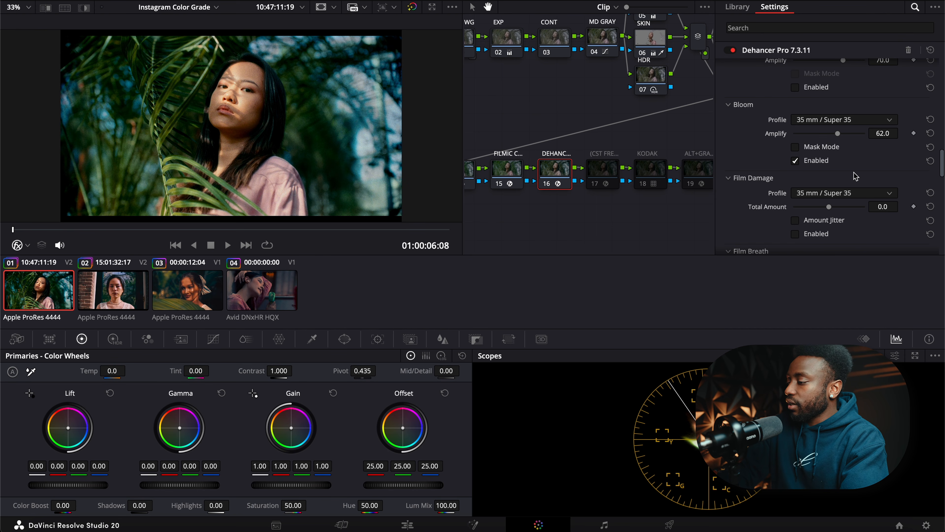
Step: Try Dehancer's Overscan effect with the Ultra Panavision 65mm 2.76:1 gate type
scroll(852, 171, down, 10)
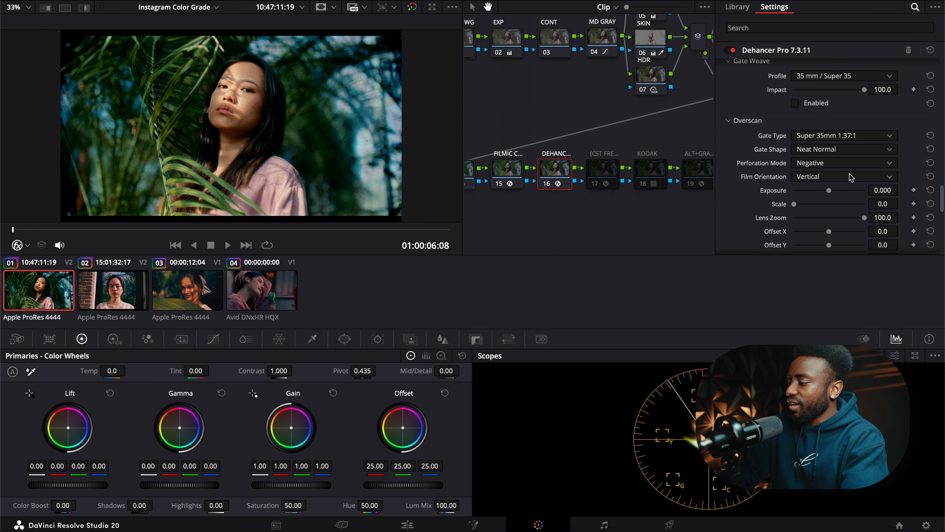
scroll(854, 175, down, 4)
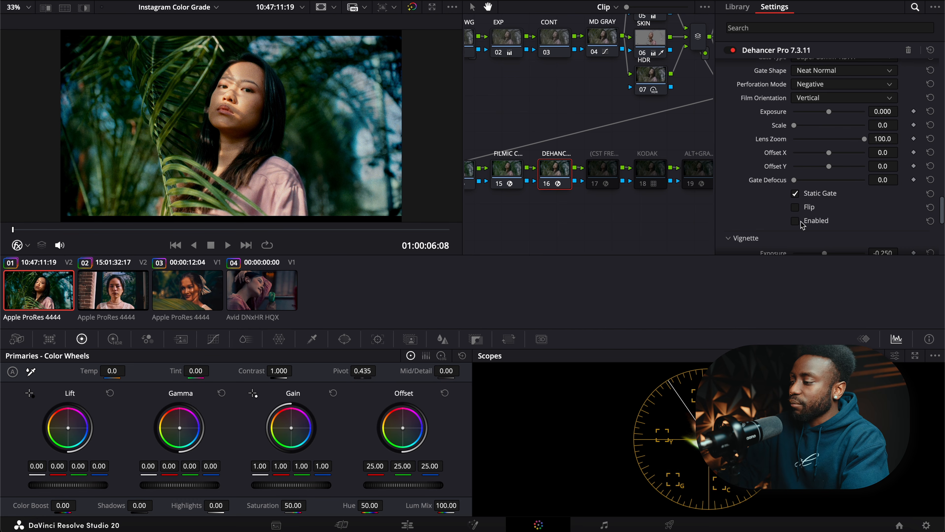
click(794, 221)
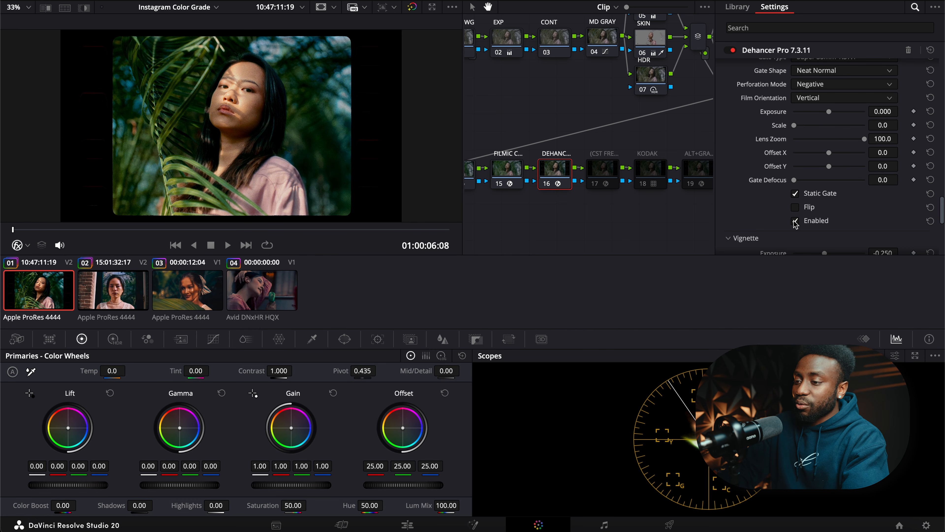
scroll(829, 175, up, 2)
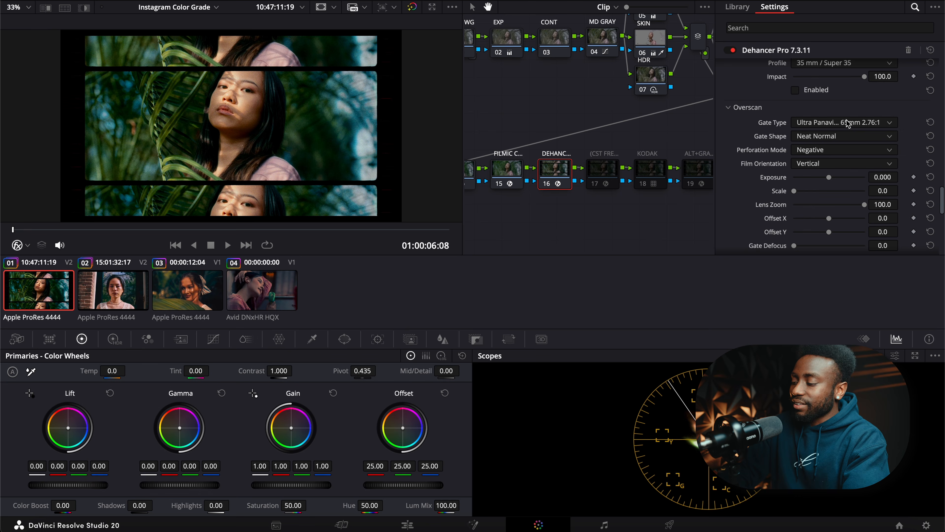
click(854, 122)
click(854, 122)
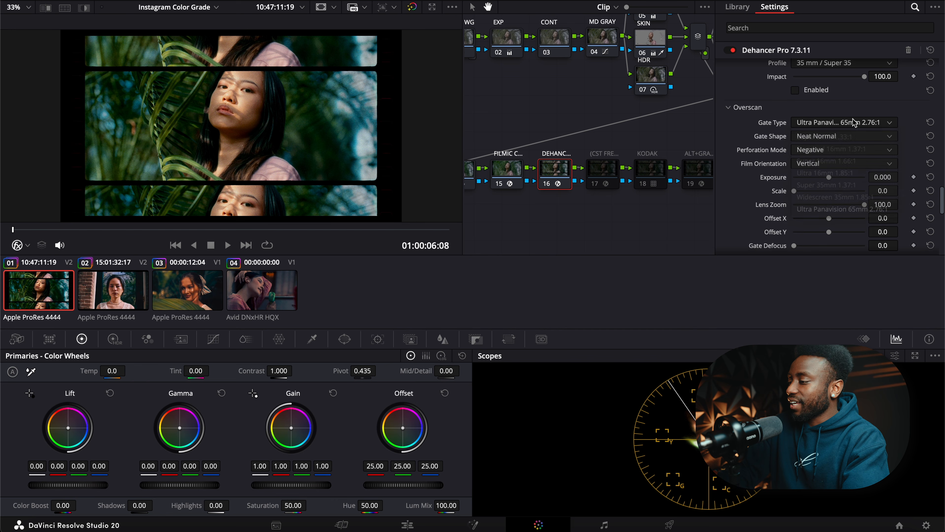
Step: Try the Horizontal film orientation on the overscan and disable the Overscan effect
click(815, 165)
click(813, 193)
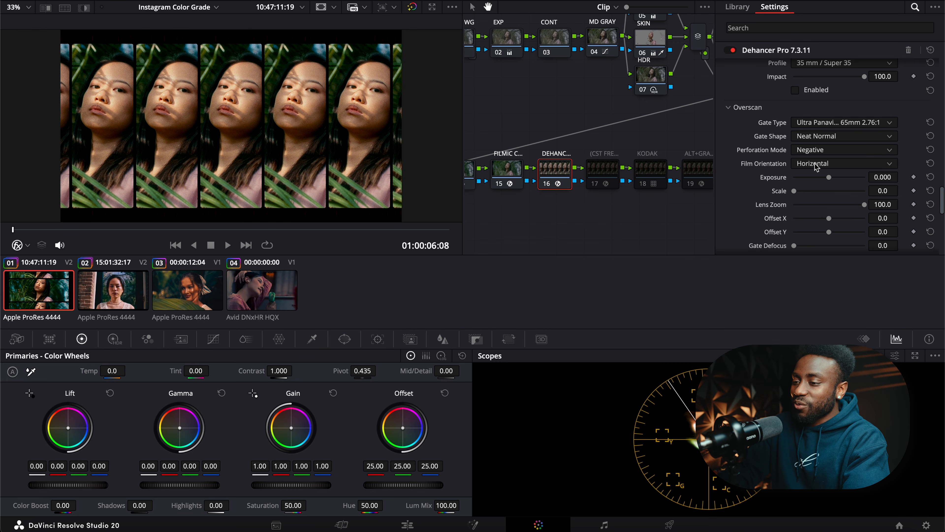
scroll(831, 133, down, 5)
click(823, 206)
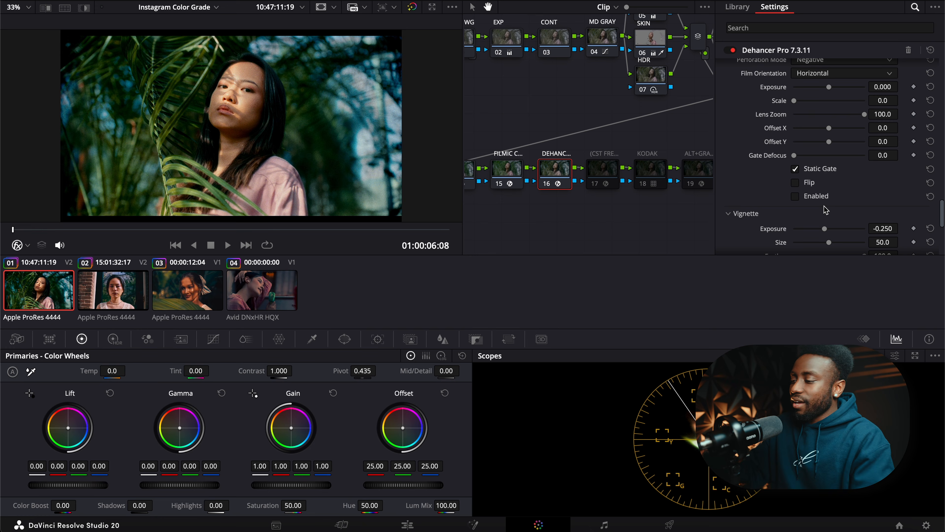